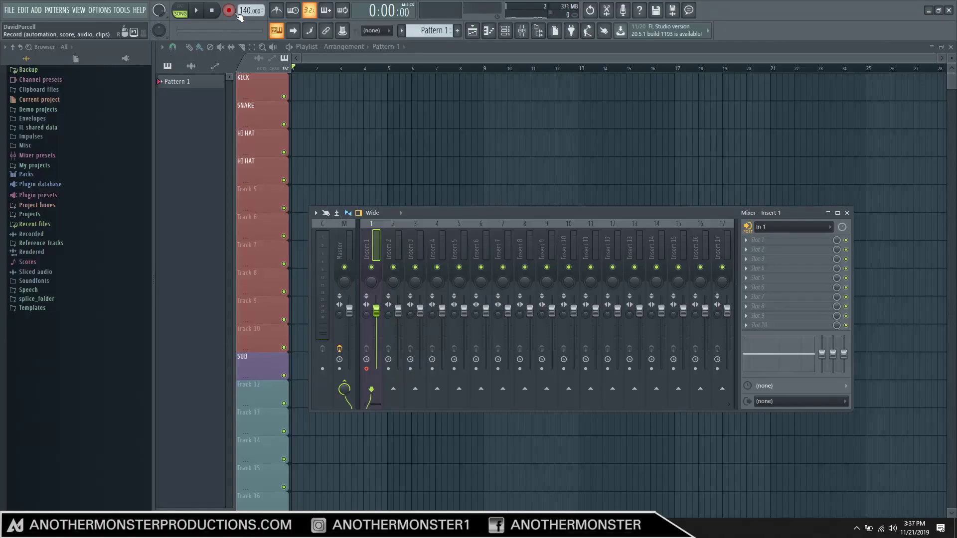
# Step: Record audio into the Edison editor and select the sung part from about 1.26 to 5.27 seconds, excluding the surrounding silence
pyautogui.click(234, 13)
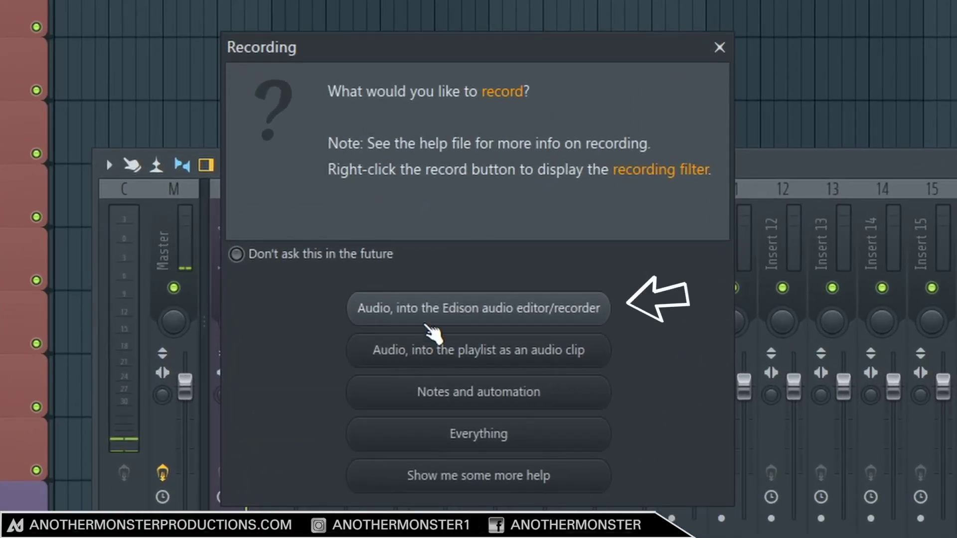
pyautogui.click(461, 290)
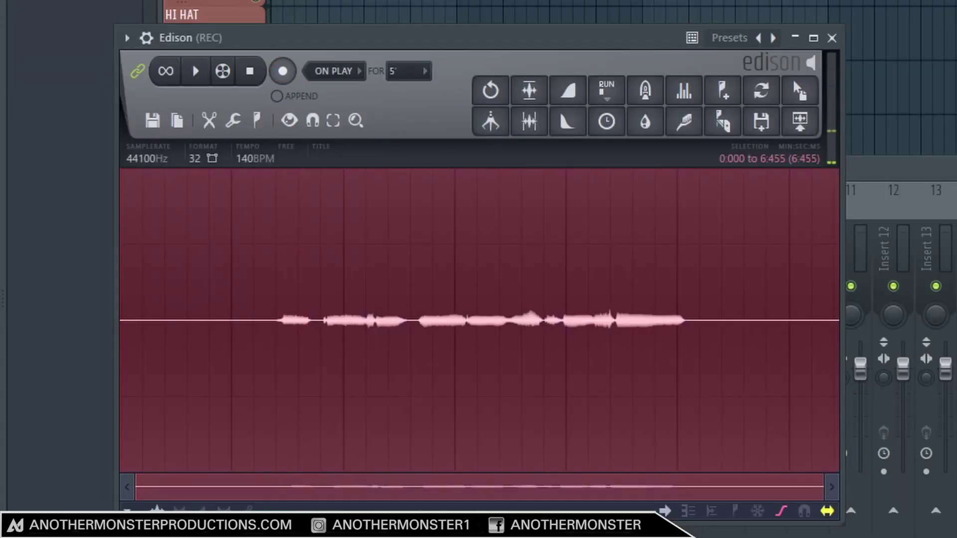
pyautogui.rightClick(261, 286)
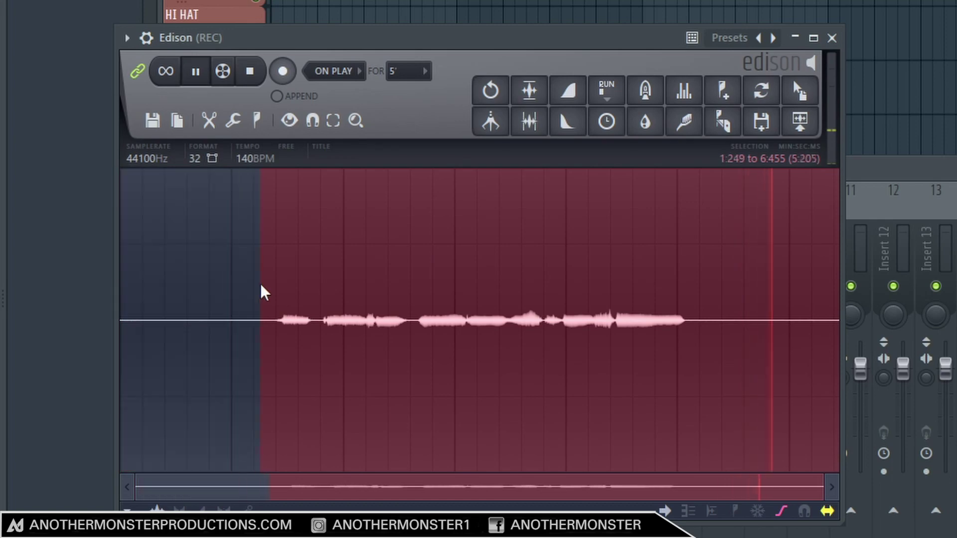
pyautogui.press('space')
pyautogui.rightClick(721, 304)
pyautogui.rightClick(707, 321)
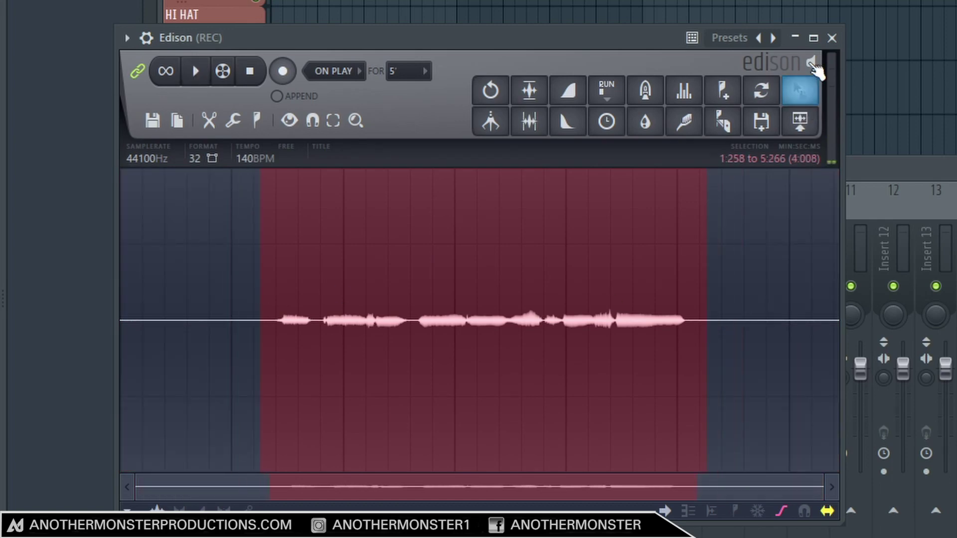
# Step: Place the selected audio as a clip at bar 1 of the KICK playlist track and enlarge that track's height
pyautogui.click(812, 63)
pyautogui.moveTo(804, 96); pyautogui.dragTo(209, 154)
pyautogui.moveTo(209, 154); pyautogui.dragTo(209, 153)
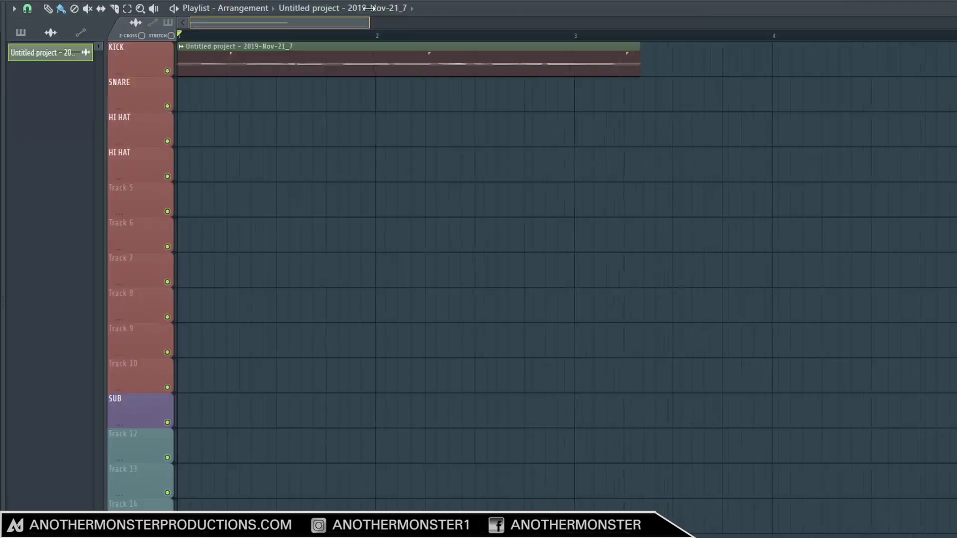
pyautogui.moveTo(369, 9); pyautogui.dragTo(369, 14)
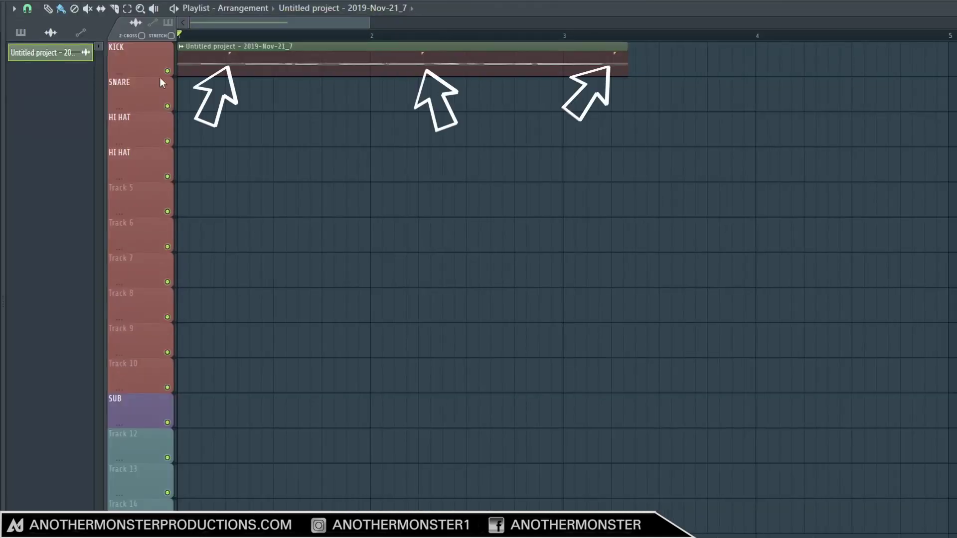
pyautogui.moveTo(136, 77); pyautogui.dragTo(135, 175)
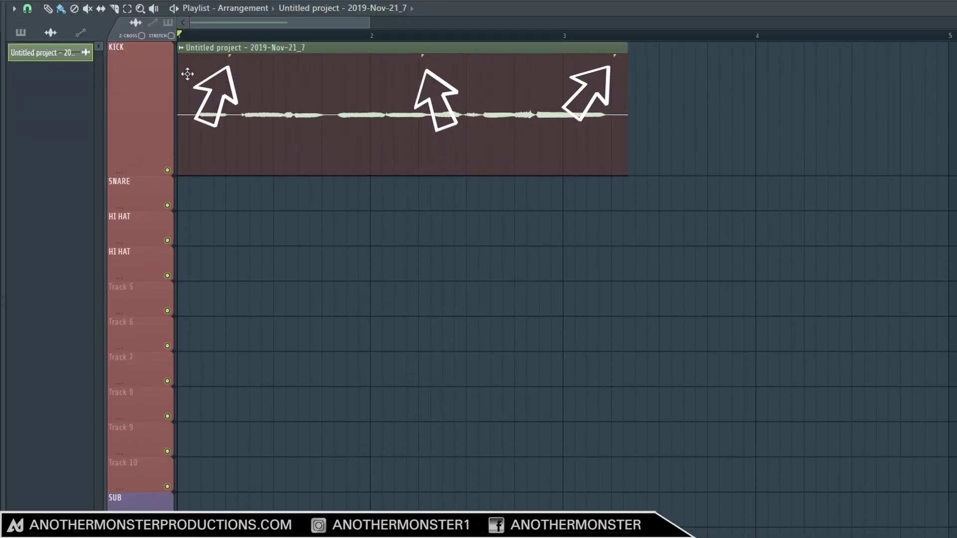
# Step: Turn off loading of regions and slice markers for the audio clip in its channel settings
pyautogui.click(182, 49)
pyautogui.click(202, 96)
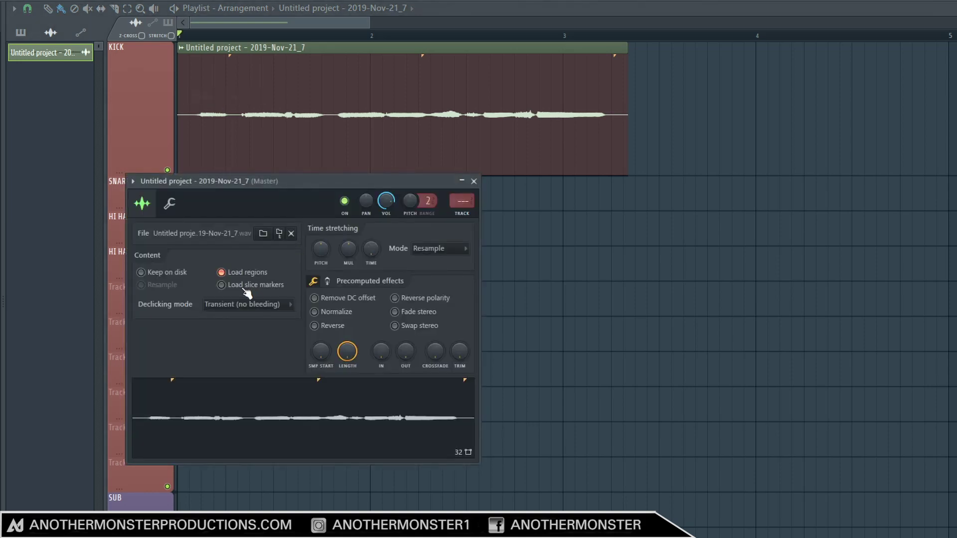
pyautogui.click(267, 27)
# Step: Play back the recorded vocal clip and open its sample in the Newtone pitch corrector
pyautogui.press('space')
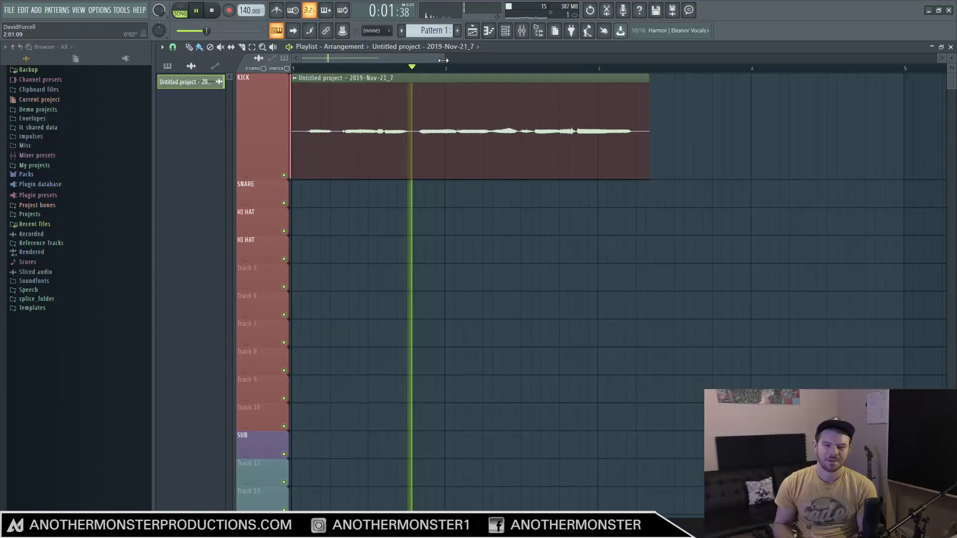
pyautogui.moveTo(443, 60); pyautogui.dragTo(438, 60)
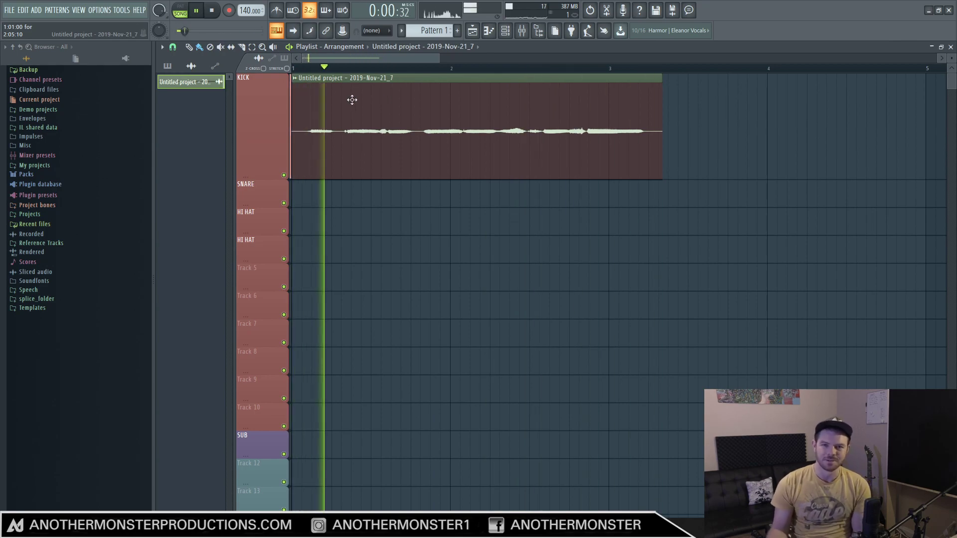
pyautogui.press('space')
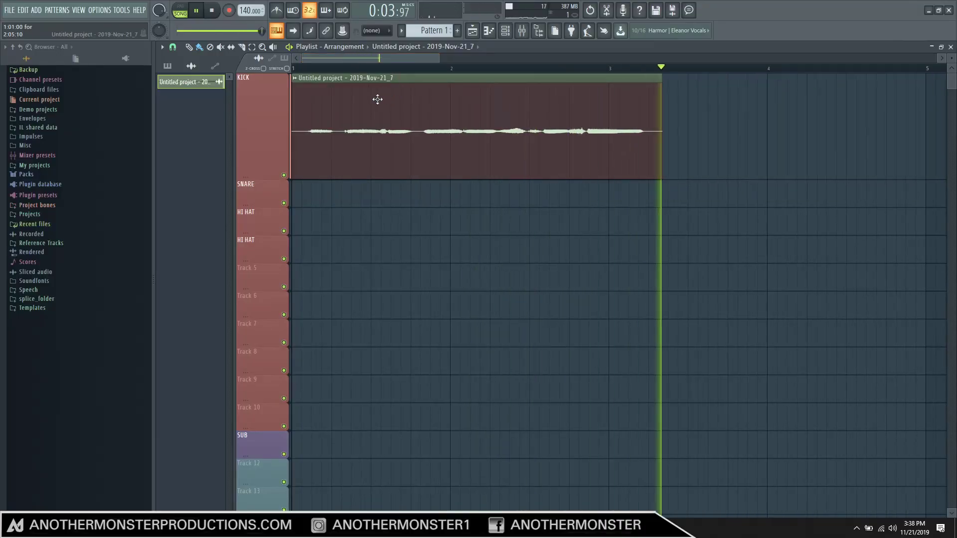
pyautogui.press('space')
pyautogui.click(295, 78)
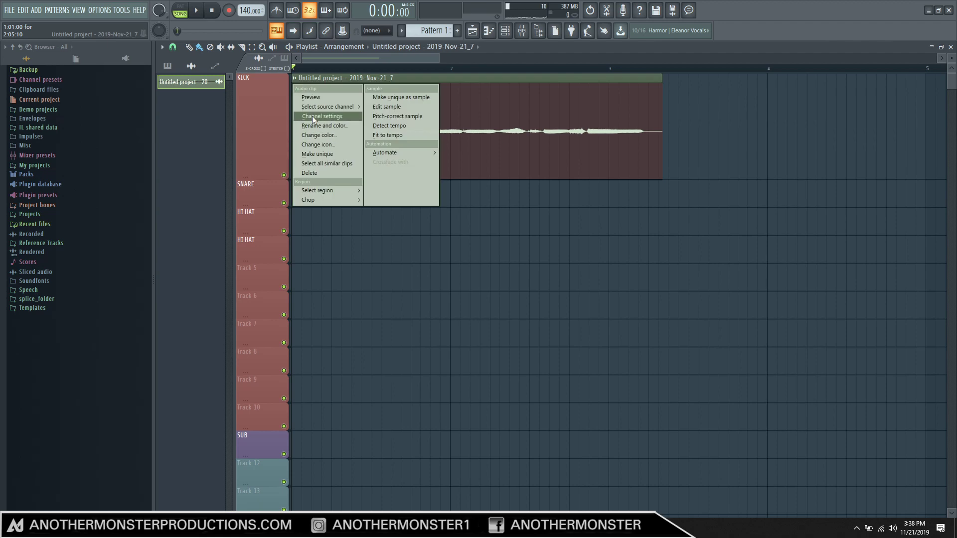
pyautogui.click(312, 116)
pyautogui.rightClick(352, 367)
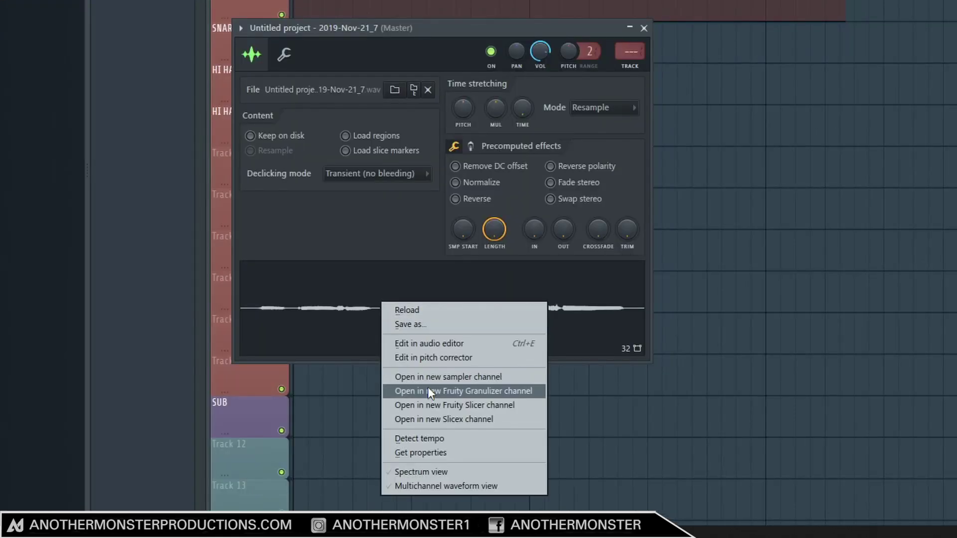
pyautogui.click(427, 357)
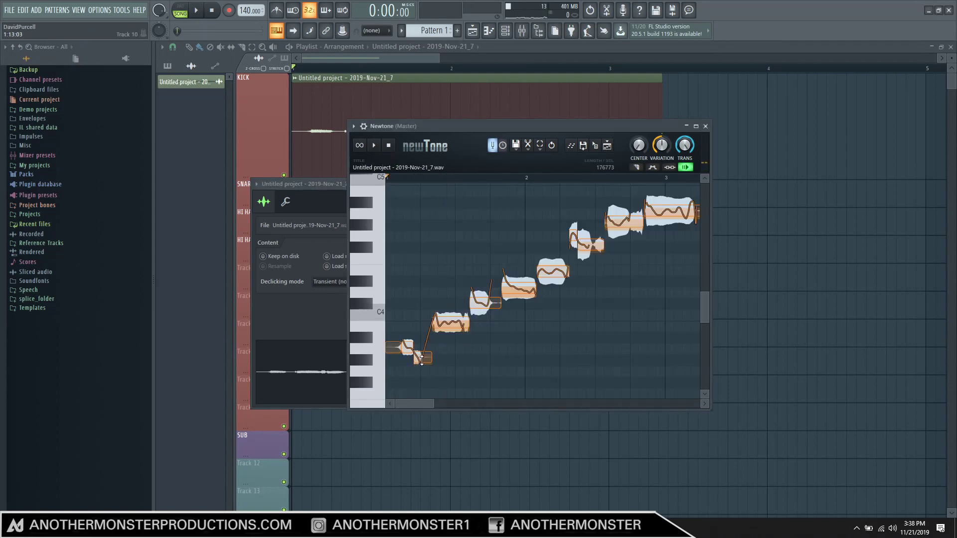
# Step: Correct the vocal's pitch by turning Center fully up, reducing Variation, and levelling the two stray note slices with their neighbours
pyautogui.moveTo(421, 360); pyautogui.dragTo(421, 349)
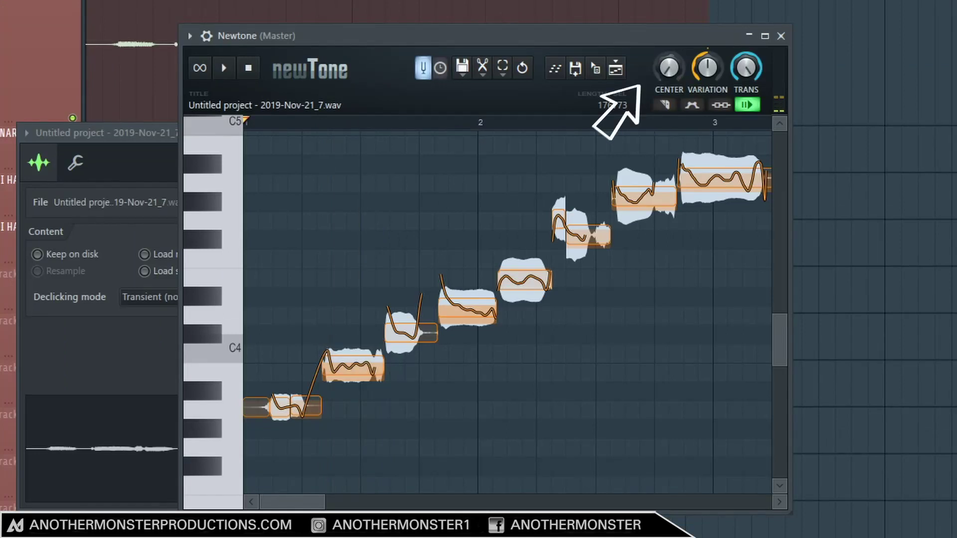
pyautogui.press('space')
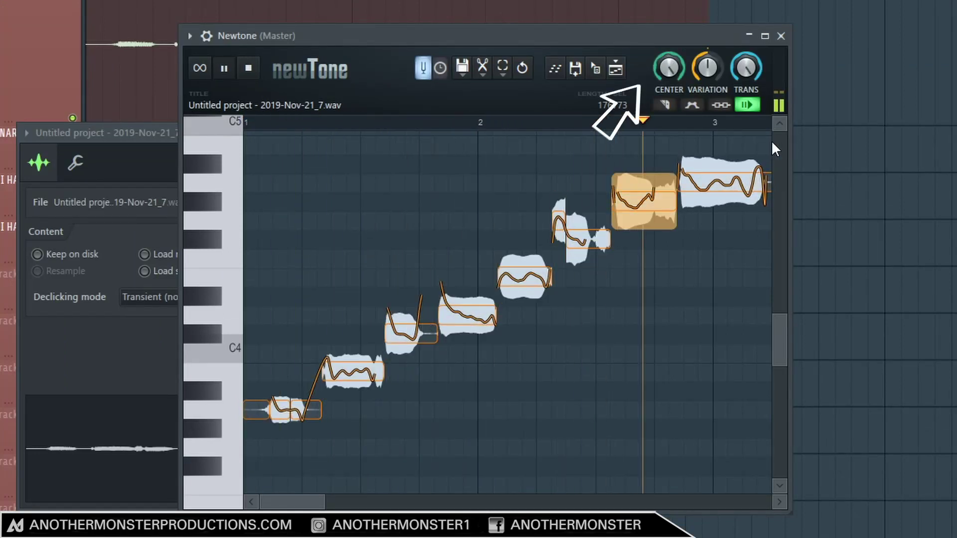
pyautogui.moveTo(707, 70); pyautogui.dragTo(707, 84)
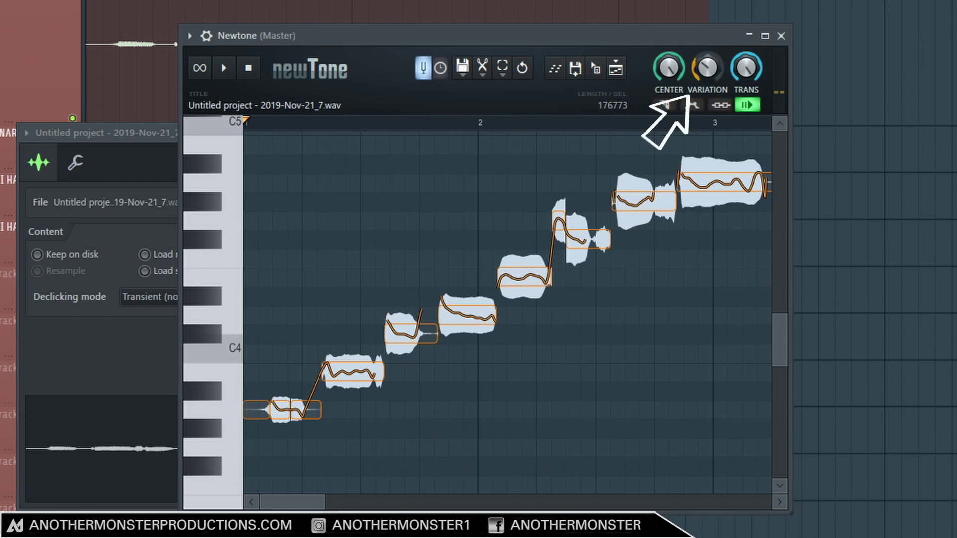
pyautogui.press('space')
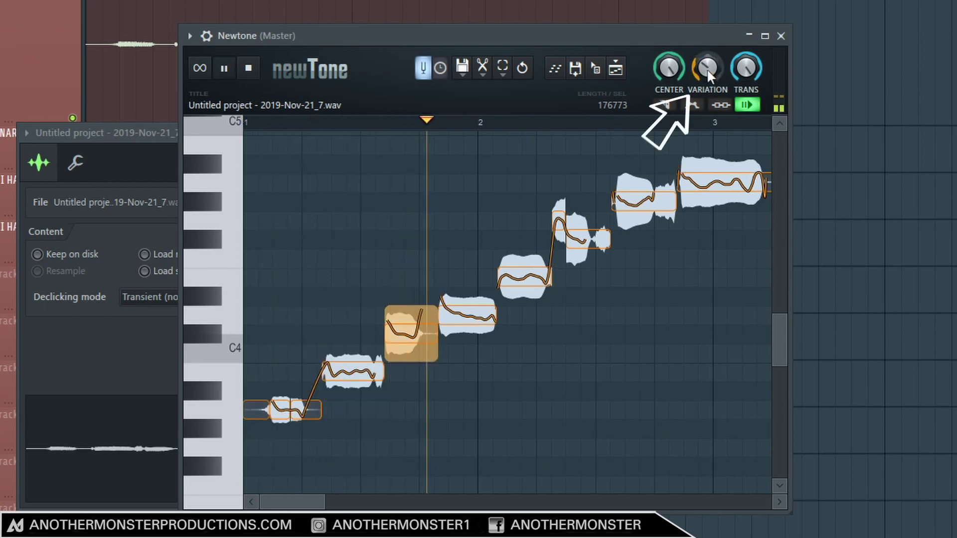
pyautogui.press('space')
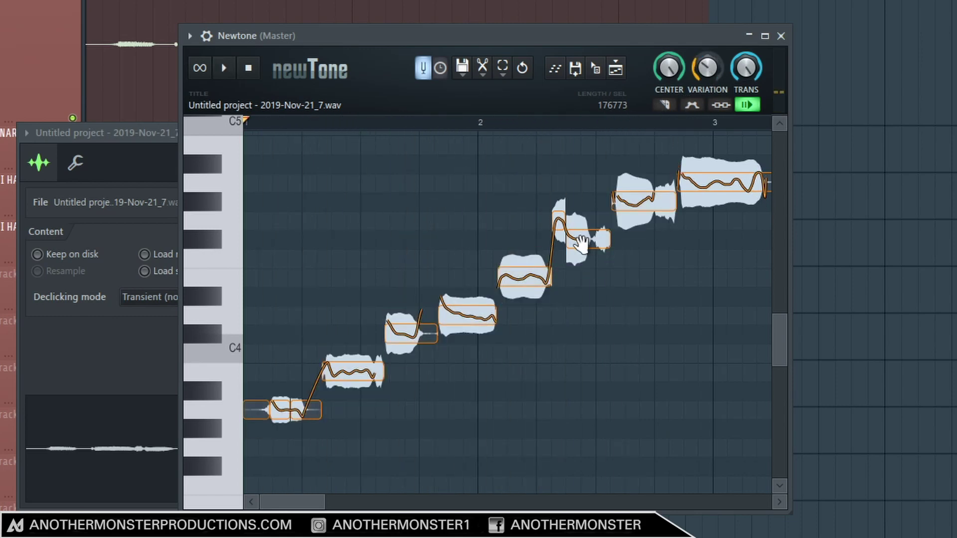
pyautogui.moveTo(559, 221); pyautogui.dragTo(562, 209)
pyautogui.press('space')
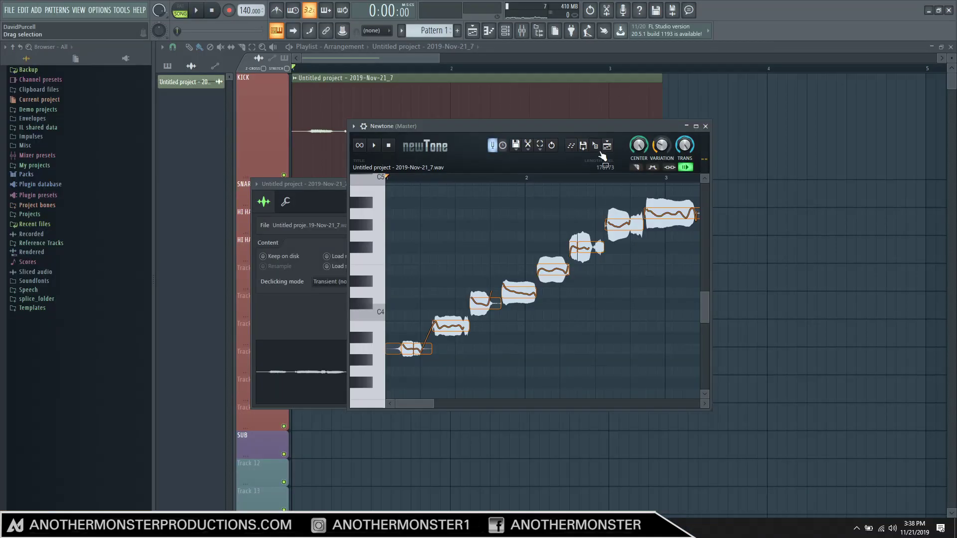
# Step: Place the pitch-corrected audio at bar 1 of the KICK track in place of the original clip and play it back
pyautogui.moveTo(598, 150); pyautogui.dragTo(305, 189)
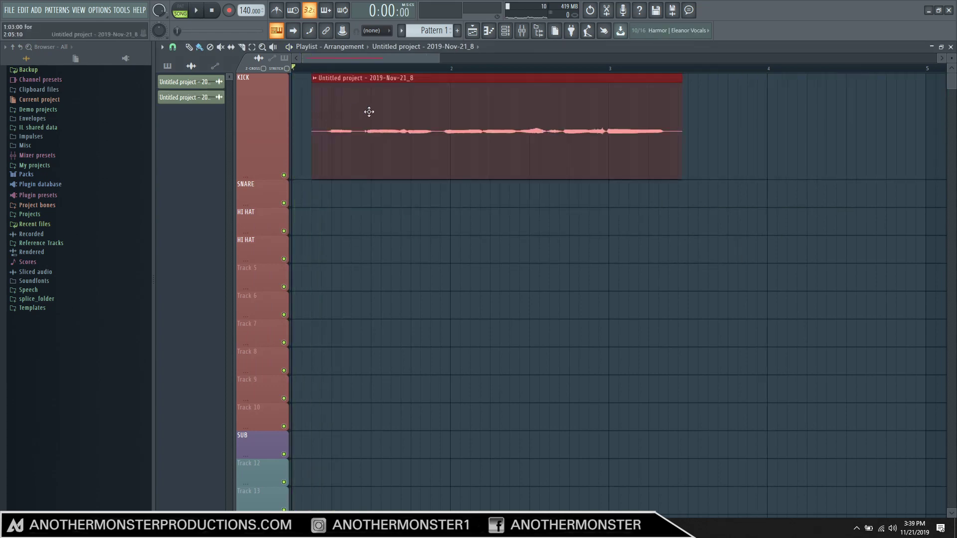
pyautogui.moveTo(369, 111); pyautogui.dragTo(349, 112)
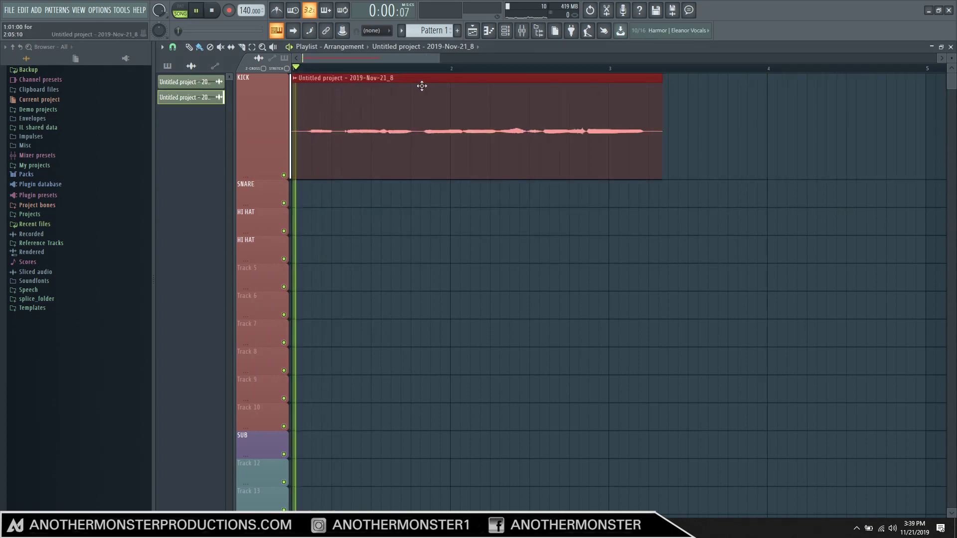
pyautogui.press('space')
pyautogui.moveTo(439, 58); pyautogui.dragTo(405, 57)
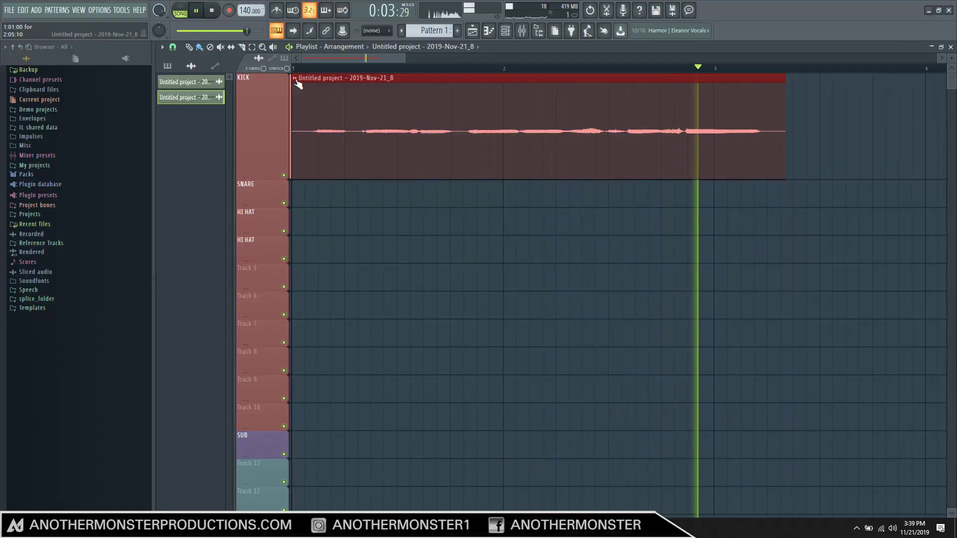
pyautogui.press('space')
# Step: Open the pitch-corrected clip's sample in a new Slicex channel from its channel settings
pyautogui.click(295, 79)
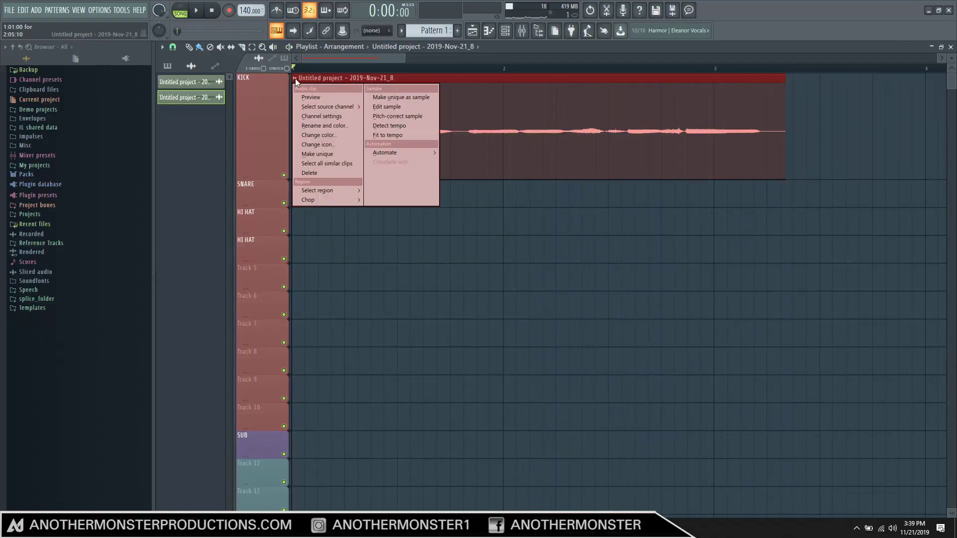
pyautogui.click(308, 115)
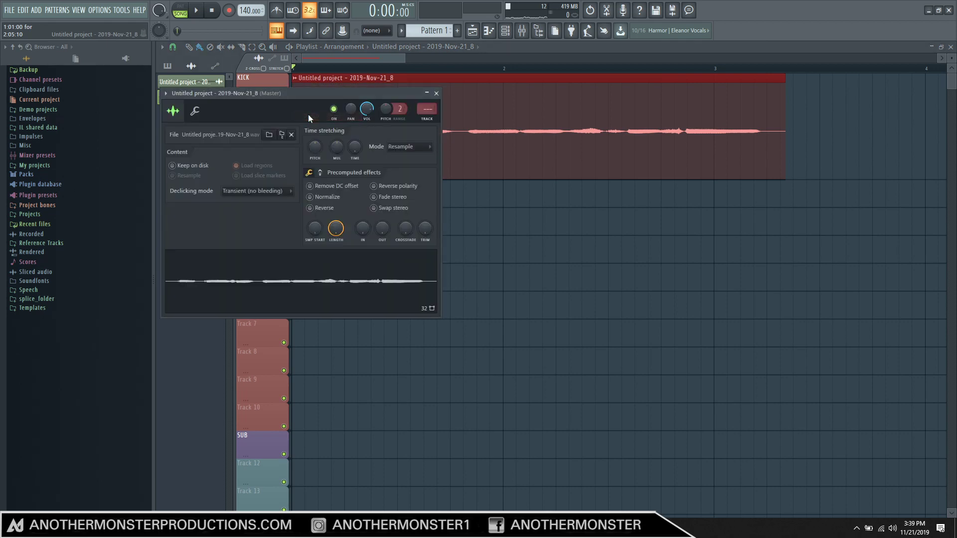
pyautogui.rightClick(282, 279)
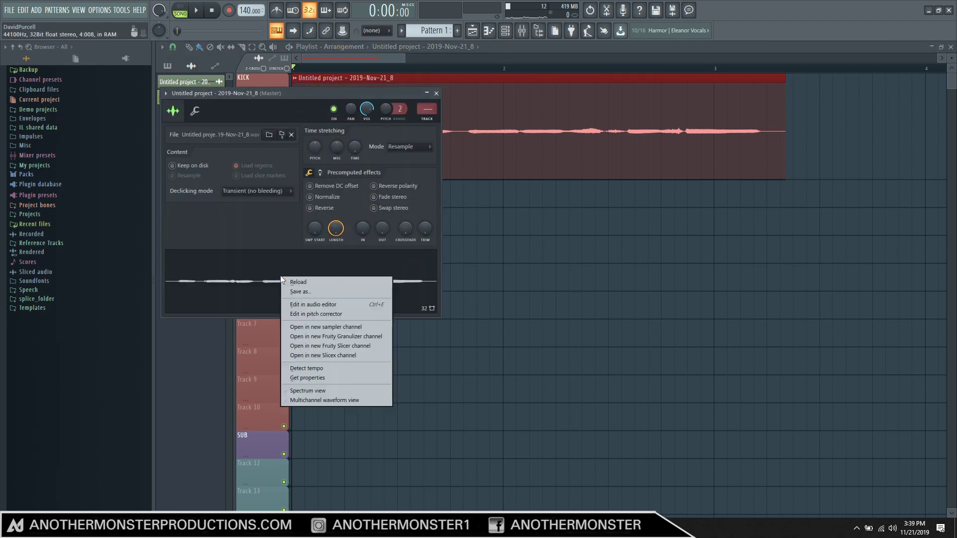
pyautogui.click(314, 355)
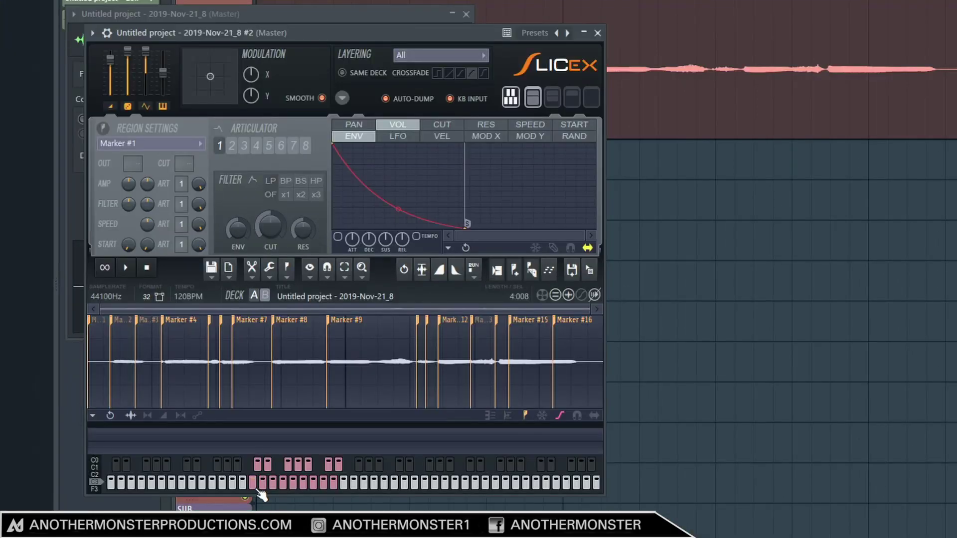
# Step: Audition several of the vocal slices on the Slicex keyboard
pyautogui.click(262, 486)
pyautogui.click(258, 469)
pyautogui.click(268, 469)
pyautogui.click(293, 484)
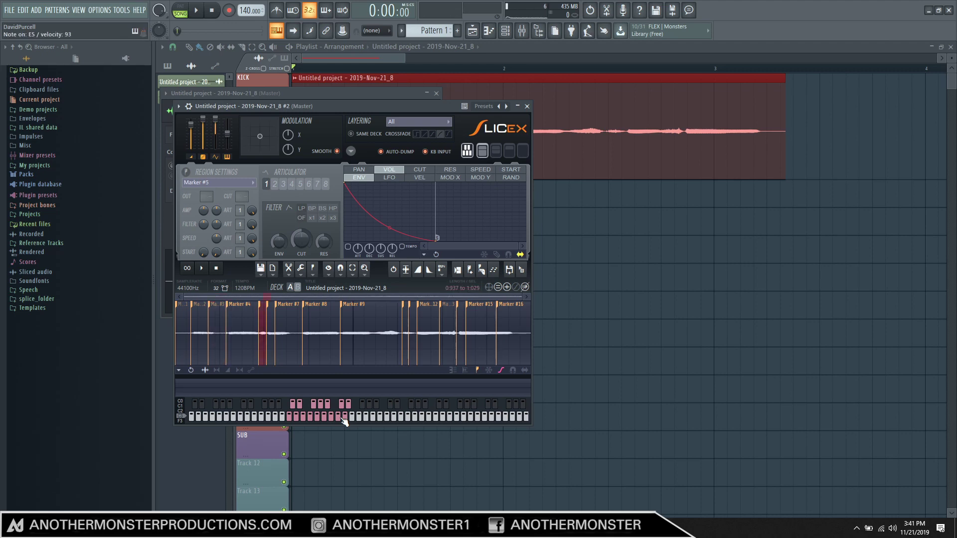
pyautogui.click(344, 419)
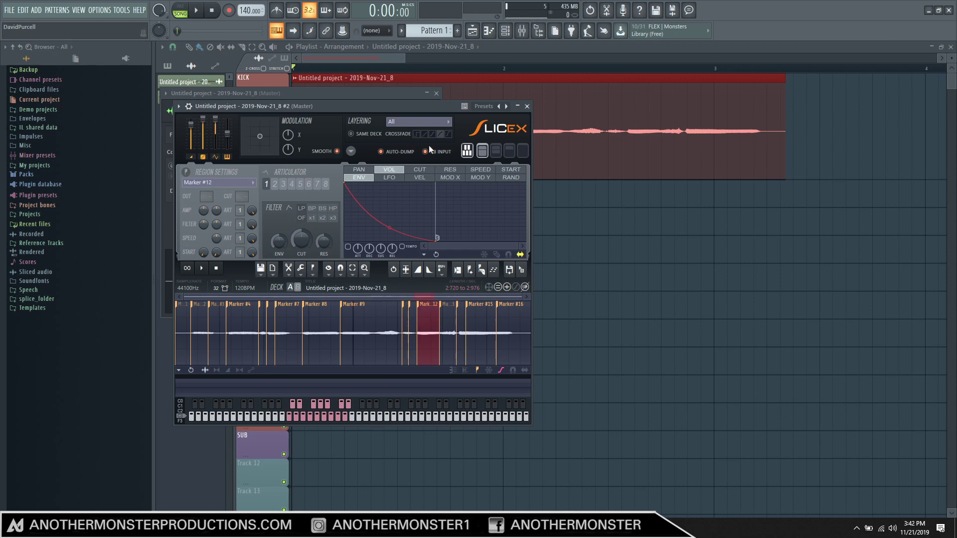
# Step: In Pattern 2 of the Slicex piano roll, place Marker #2 at 1:01:00, Marker #15 at 1:05:00 and Marker #12 at 1:09:00
pyautogui.click(489, 31)
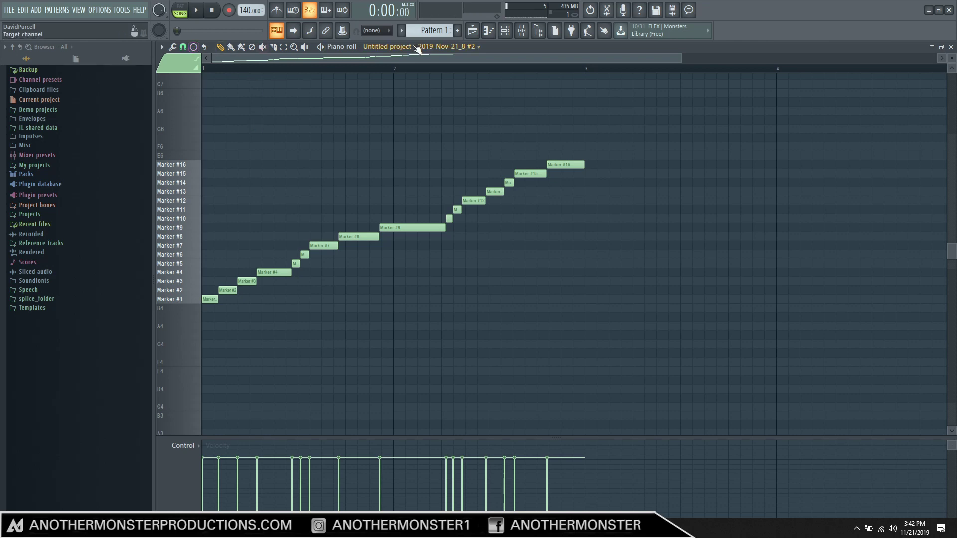
pyautogui.scroll(-1, 429, 34)
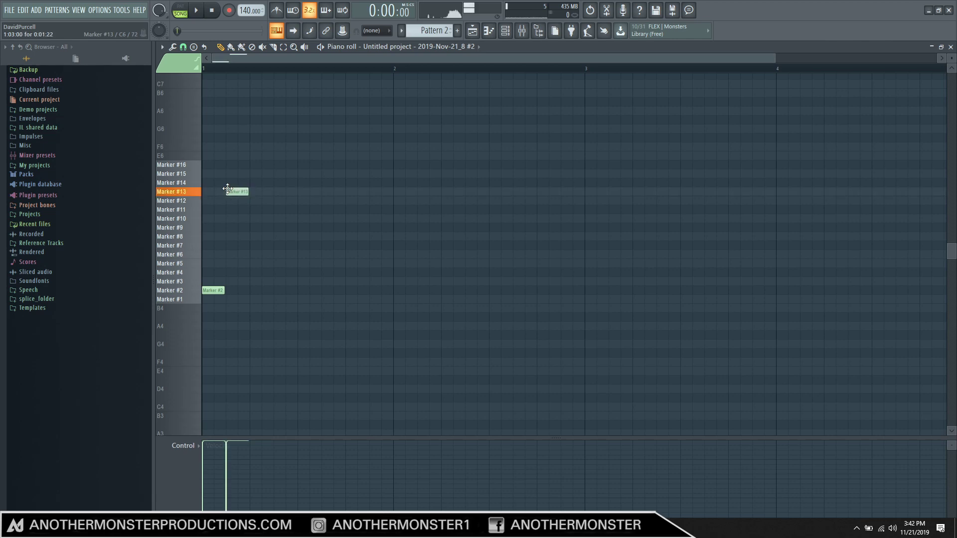
pyautogui.moveTo(227, 180); pyautogui.dragTo(248, 173)
pyautogui.click(302, 201)
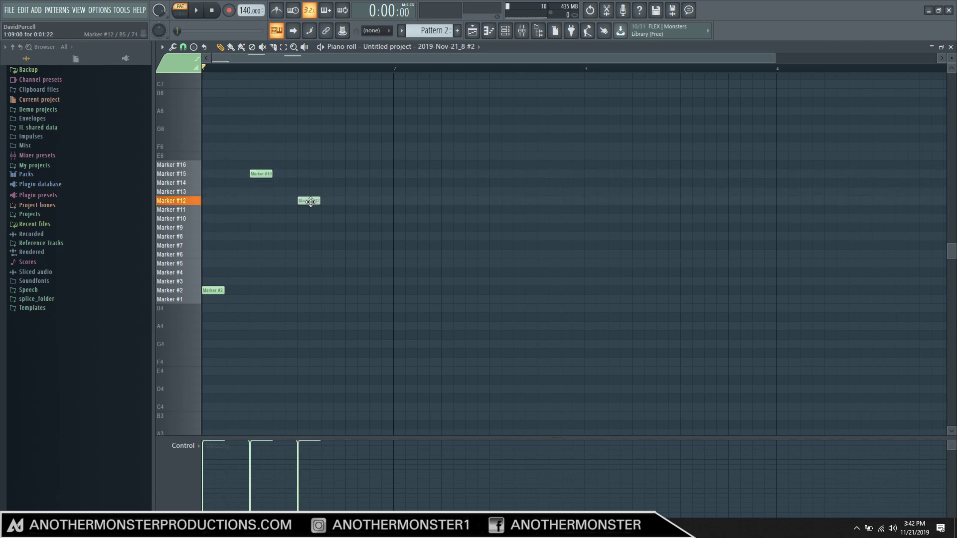
# Step: Add a Marker #9 note at 1:13:00, lengthen it to the end of bar 1, and play back the pattern
pyautogui.press('space')
pyautogui.press('space')
pyautogui.click(332, 228)
pyautogui.press('space')
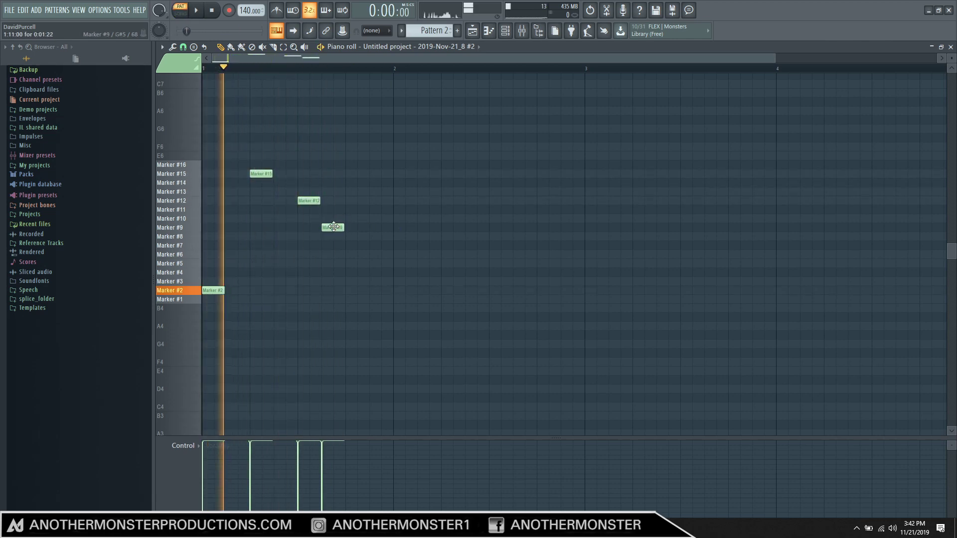
pyautogui.press('space')
pyautogui.moveTo(333, 227); pyautogui.dragTo(391, 227)
pyautogui.press('space')
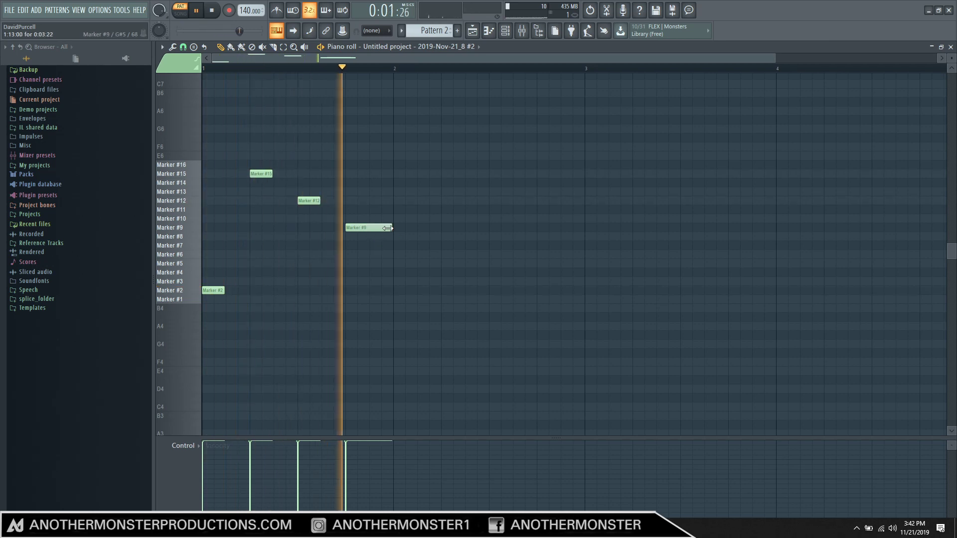
pyautogui.press('space')
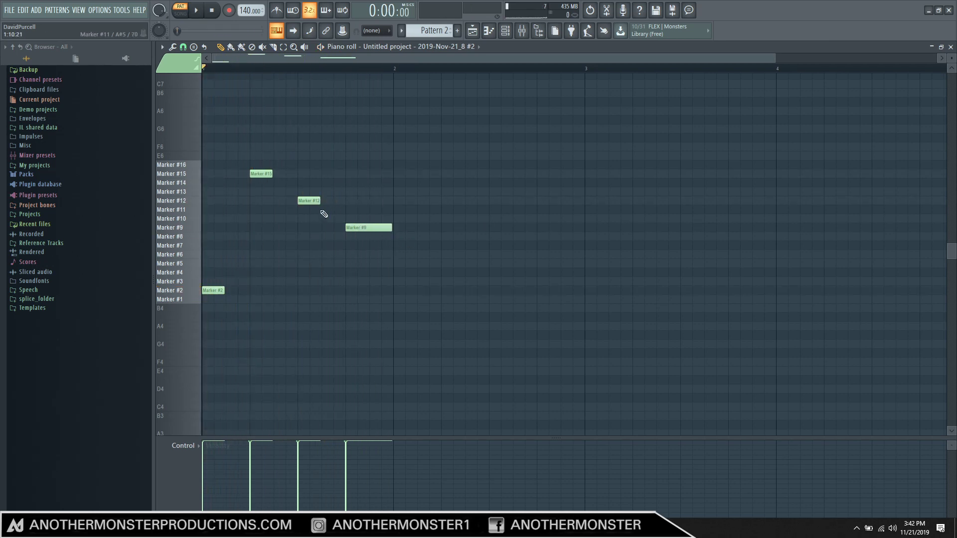
# Step: Extend Marker #12 to 1:13:00 and fill bar 2: Marker #6 at 2:01 and 2:05, #9 at 2:07, #4 at 2:09, #2 at 2:13
pyautogui.moveTo(342, 200); pyautogui.dragTo(351, 201)
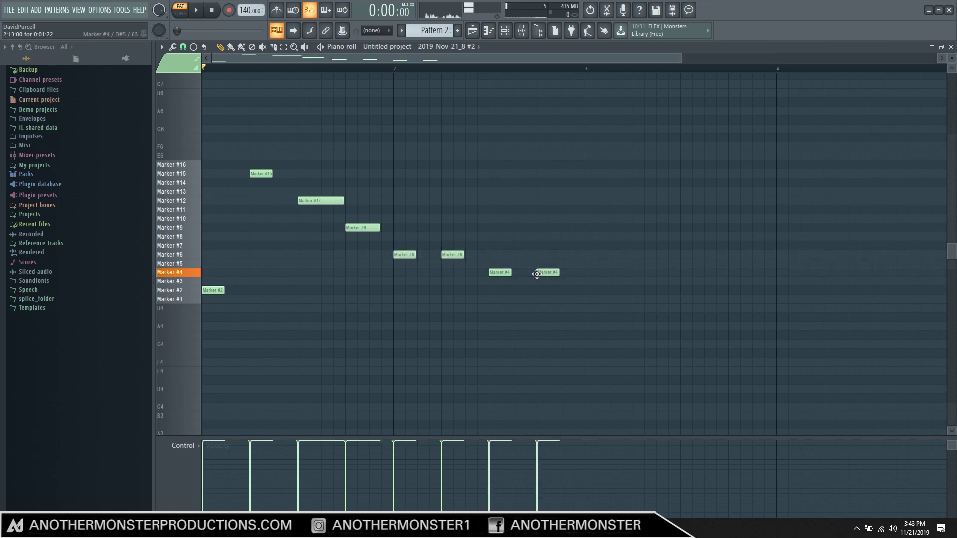
pyautogui.press('space')
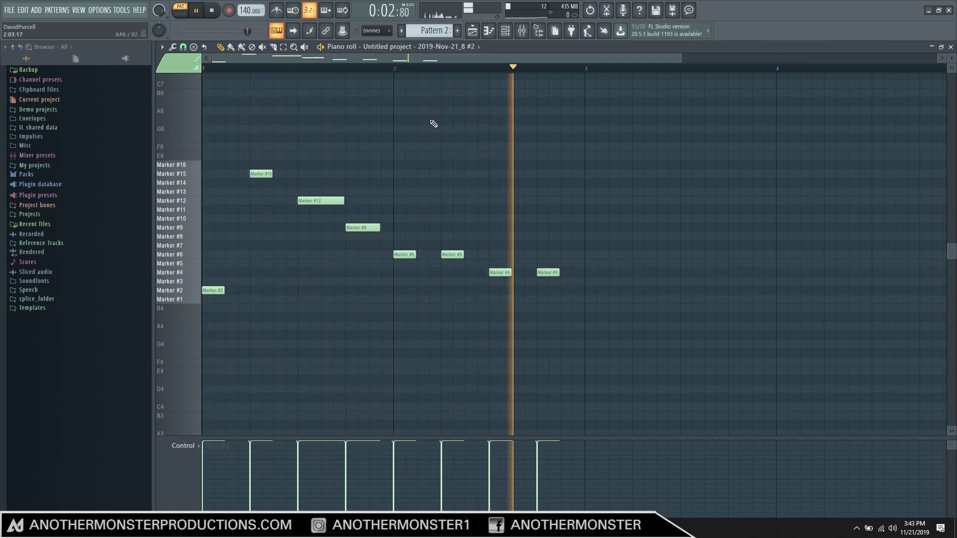
pyautogui.click(471, 227)
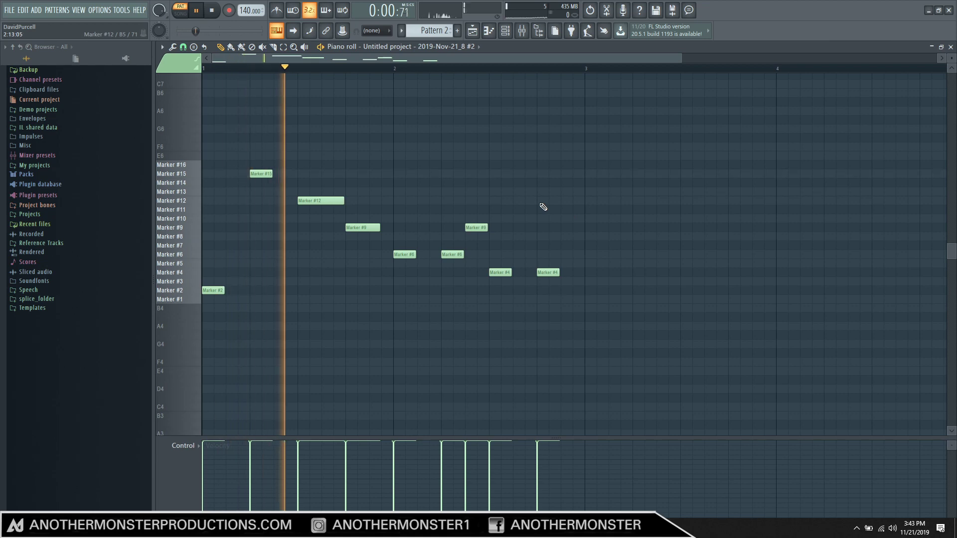
pyautogui.press('space')
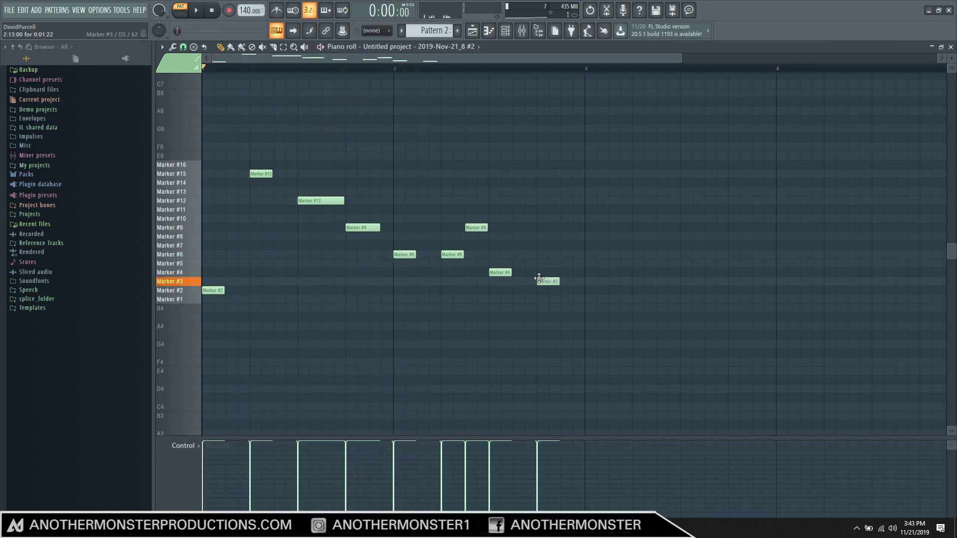
pyautogui.press('space')
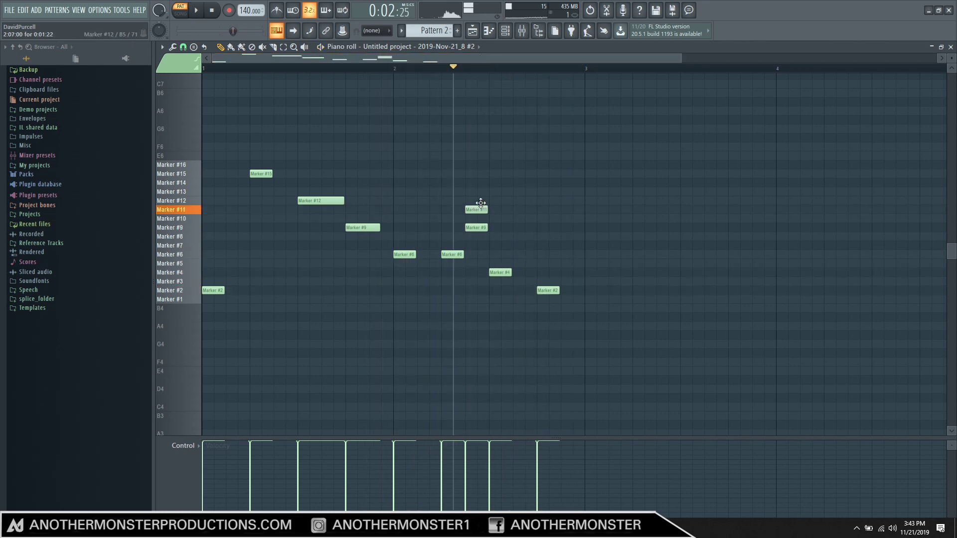
# Step: Try layering a Marker #11 or Marker #10 note over the Marker #9 note at 2:07:00, playing back each option
pyautogui.press('space')
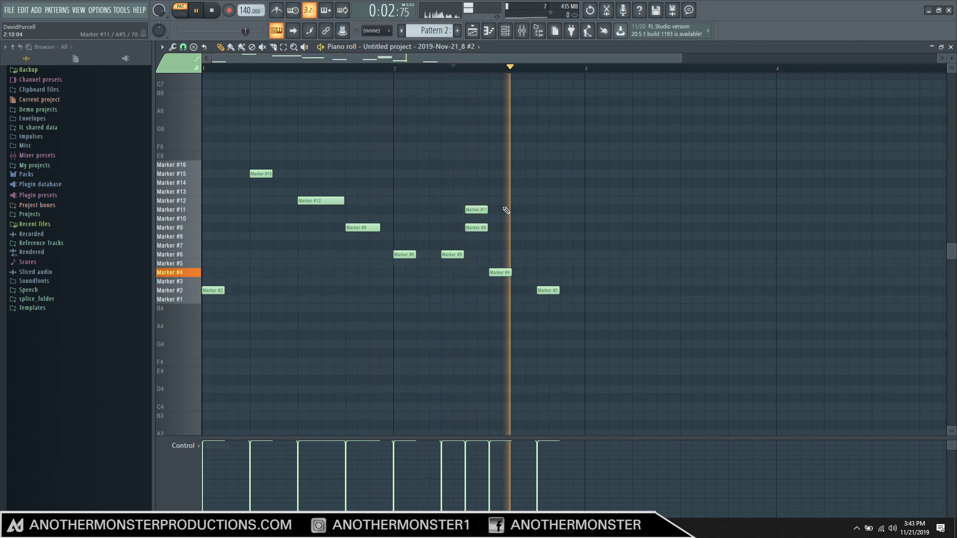
pyautogui.click(435, 70)
pyautogui.press('space')
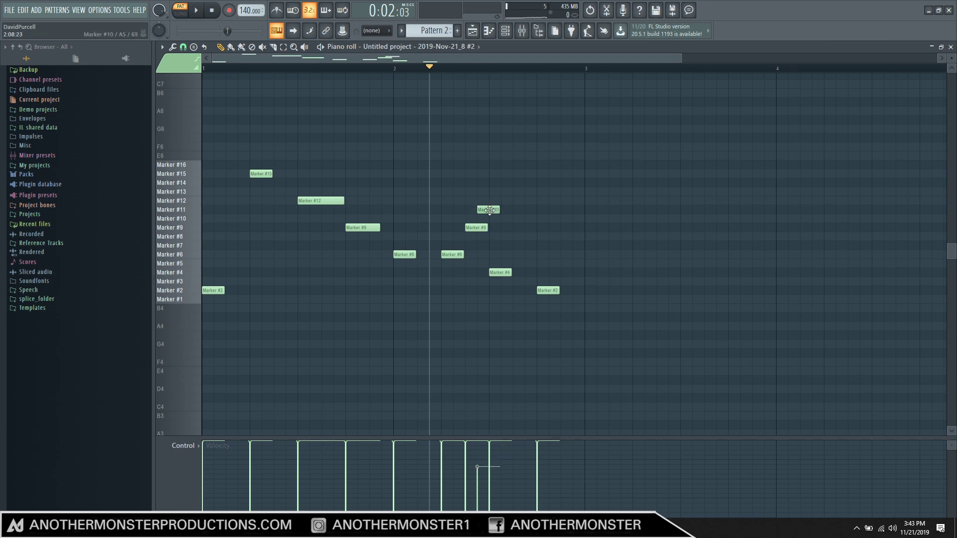
pyautogui.press('space')
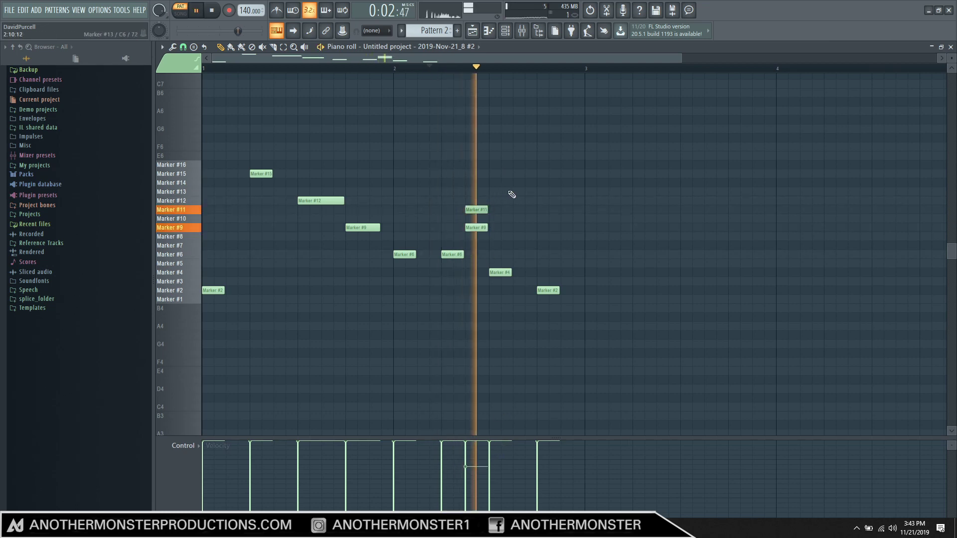
pyautogui.press('space')
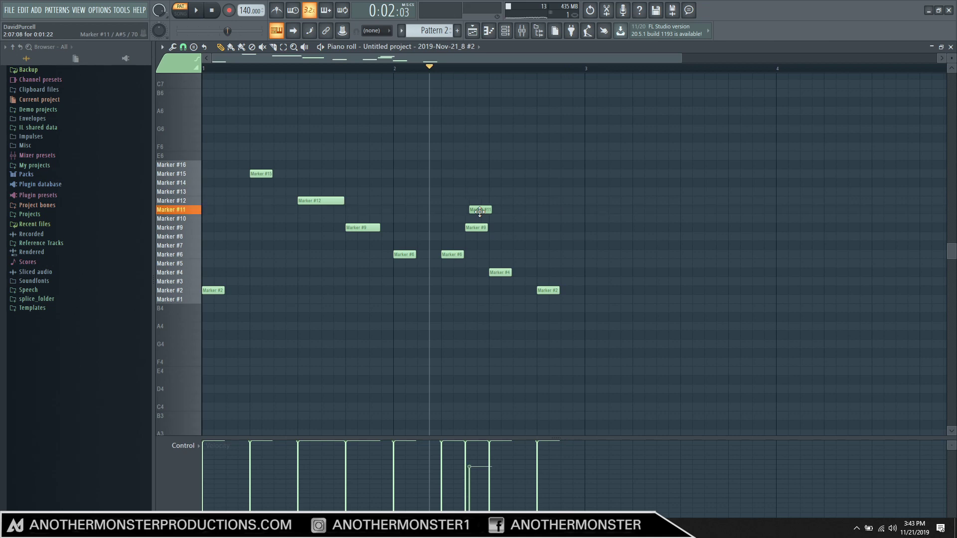
pyautogui.press('space')
pyautogui.press('space')
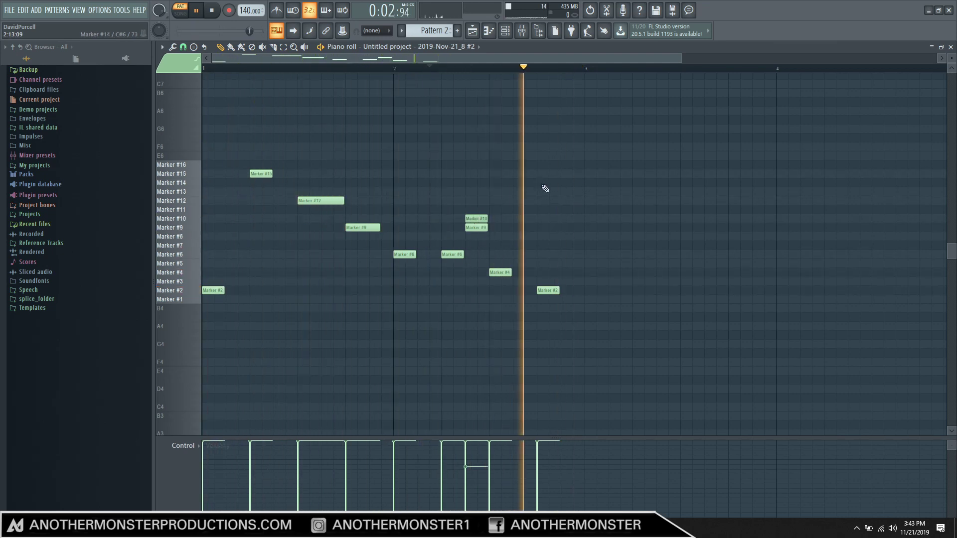
pyautogui.press('space')
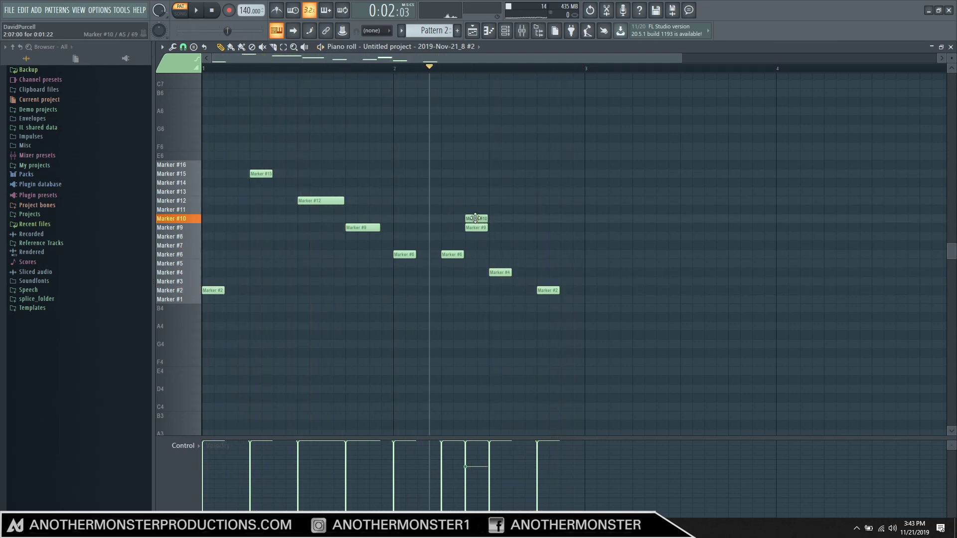
pyautogui.moveTo(468, 221); pyautogui.dragTo(324, 231)
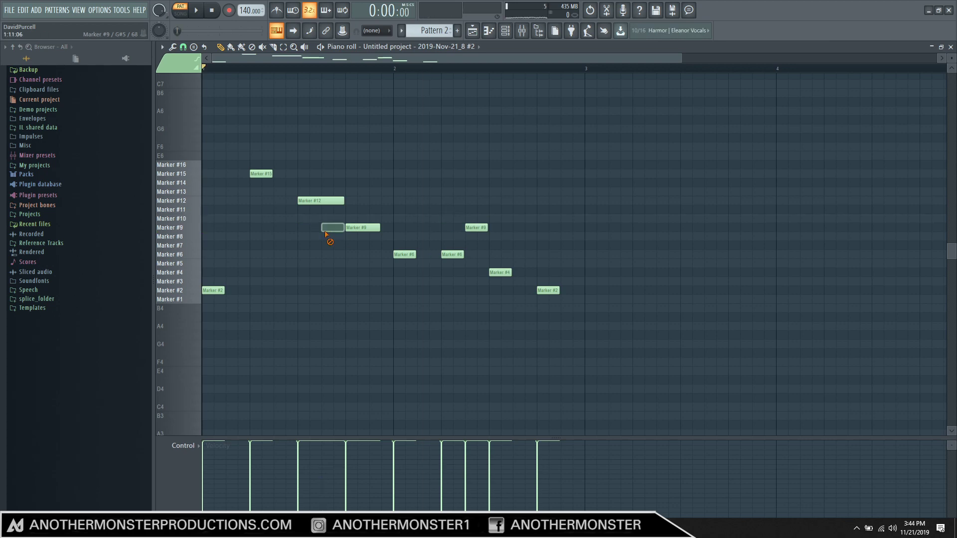
# Step: Place a Marker #7 note at 1:11:00, raise its velocity to full, and shorten the Marker #12 note to end there
pyautogui.press('space')
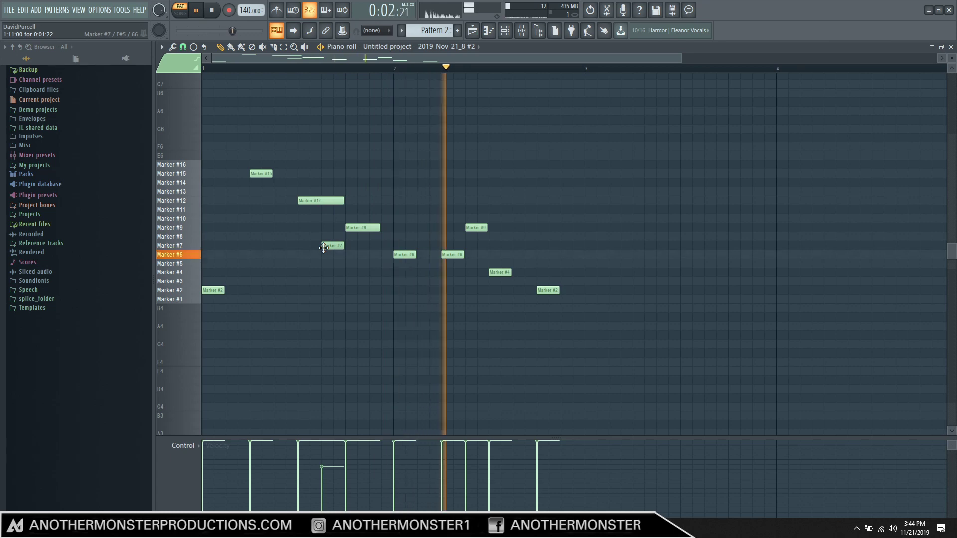
pyautogui.click(321, 447)
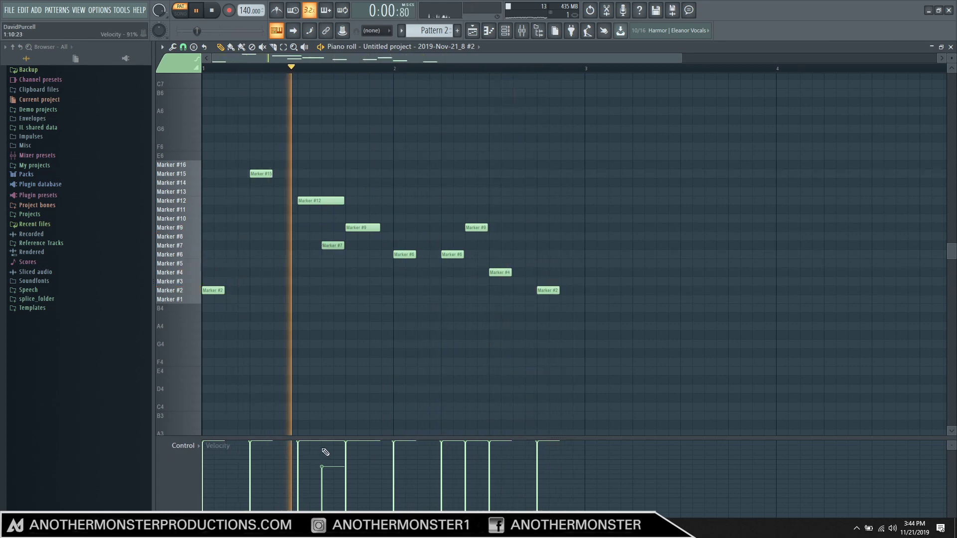
pyautogui.moveTo(343, 200); pyautogui.dragTo(320, 200)
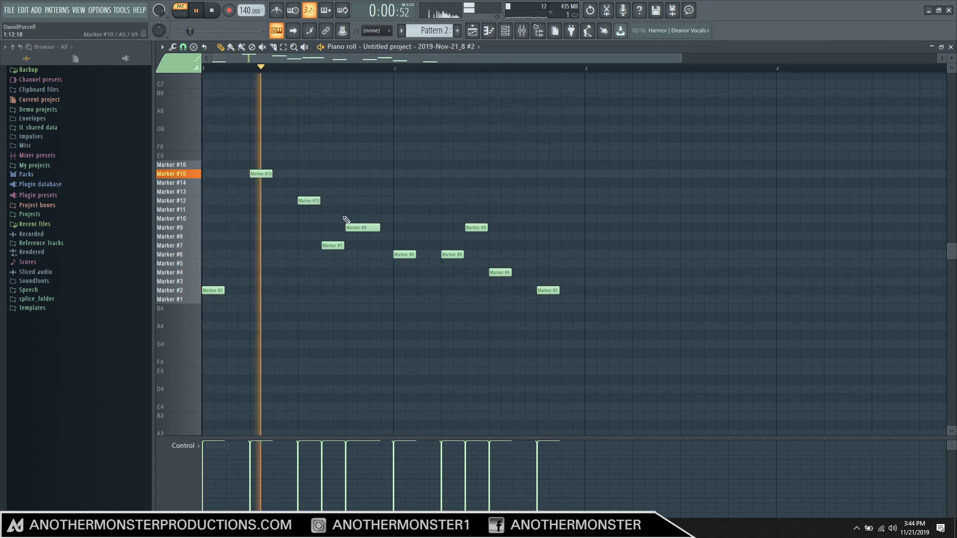
# Step: Add a Marker #13 note at 1:07:00 and play the pattern back from bar 1
pyautogui.click(277, 156)
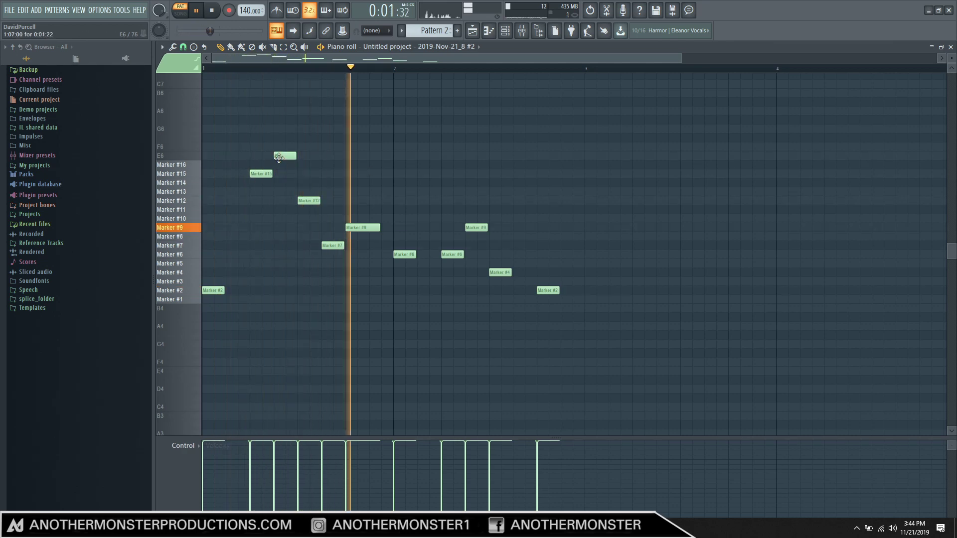
pyautogui.moveTo(284, 155); pyautogui.dragTo(279, 192)
pyautogui.click(243, 69)
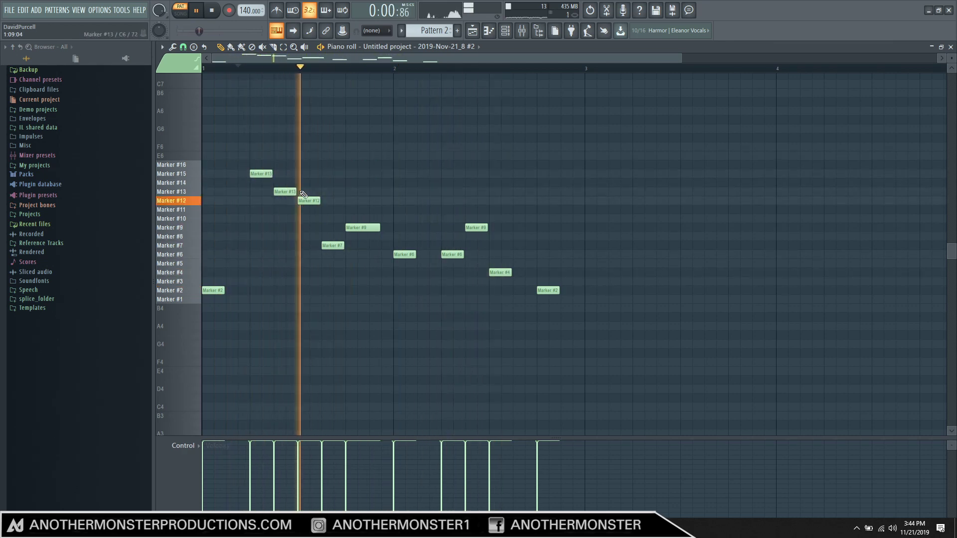
pyautogui.click(215, 68)
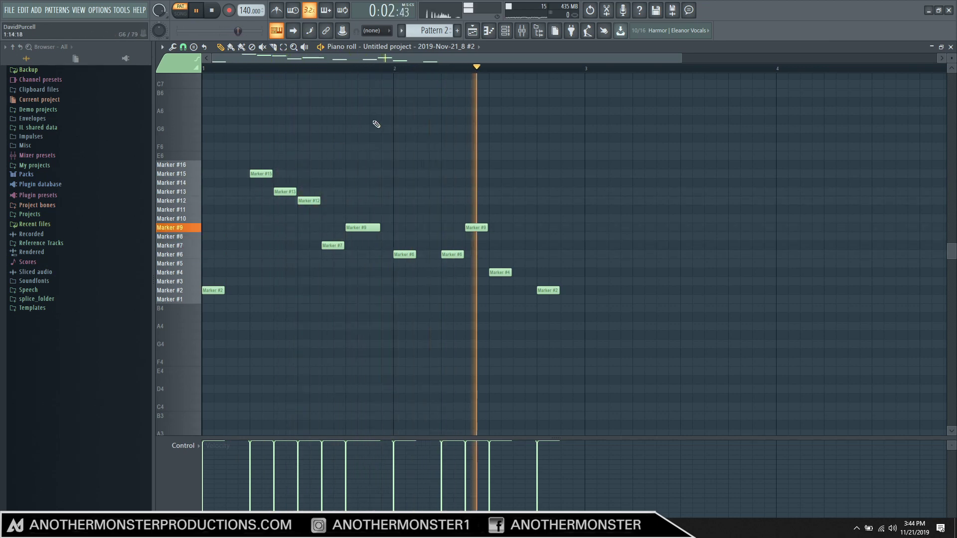
# Step: Duplicate all the pattern's notes into bars 3 and 4 and play back the copy
pyautogui.press('space')
pyautogui.hotkey('ctrl', 'a')
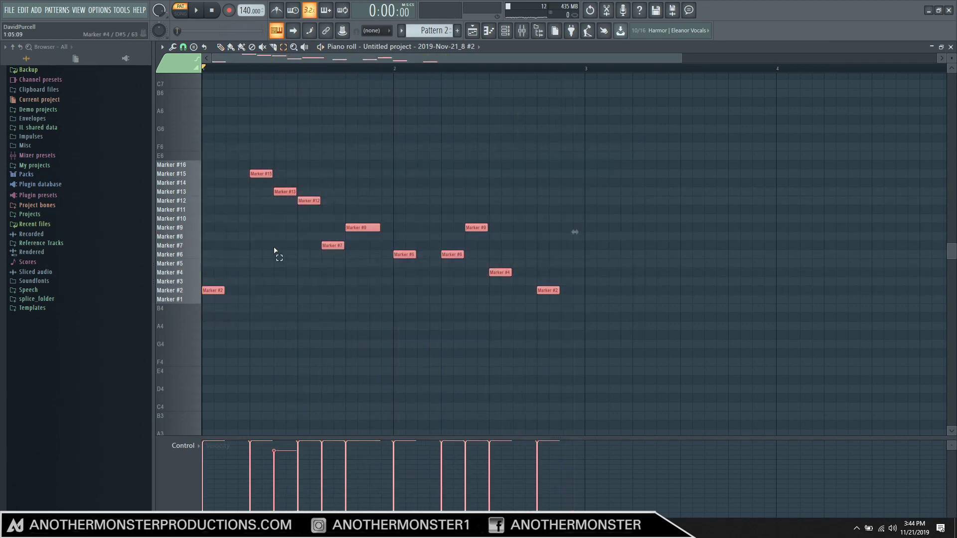
pyautogui.moveTo(343, 58); pyautogui.dragTo(561, 62)
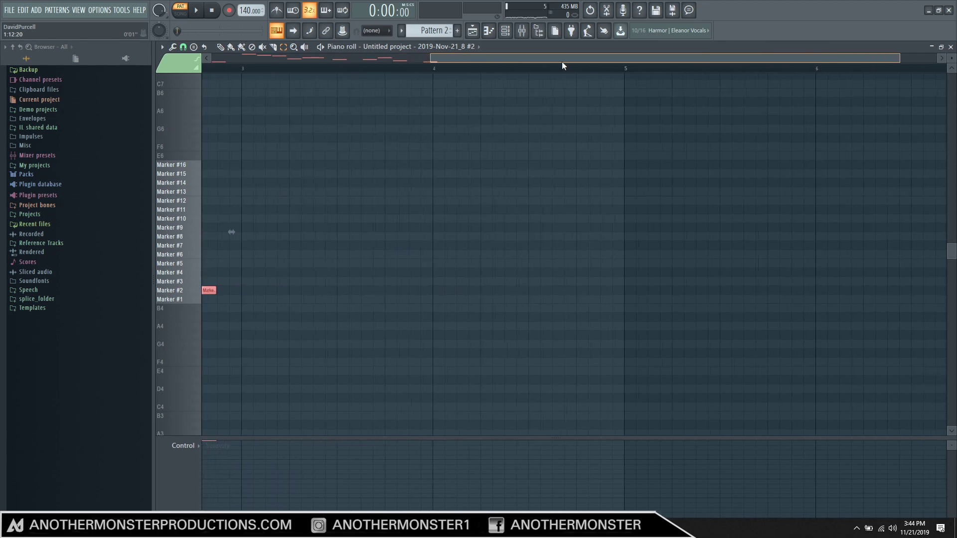
pyautogui.hotkey('ctrl', 'b')
pyautogui.press('space')
pyautogui.moveTo(458, 58)
pyautogui.mouseDown()
pyautogui.moveTo(294, 59)
pyautogui.moveTo(402, 63)
pyautogui.moveTo(451, 53)
pyautogui.mouseUp()
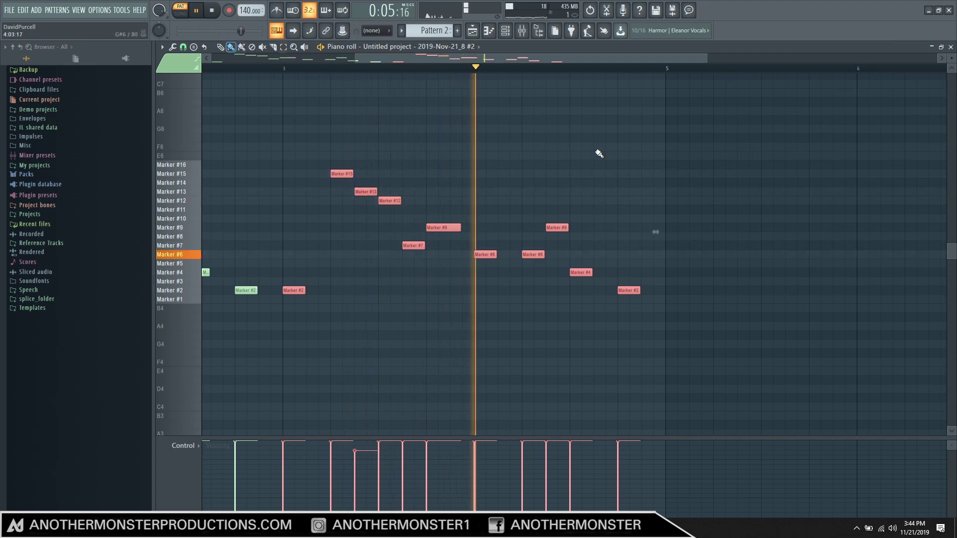
# Step: Vary the end of bar 4 with Marker #6 at 4:09:00, Marker #4 replacing Marker #2 at 4:13:00, and Marker #6 at 4:15:00
pyautogui.press('space')
pyautogui.hotkey('ctrl', 'd')
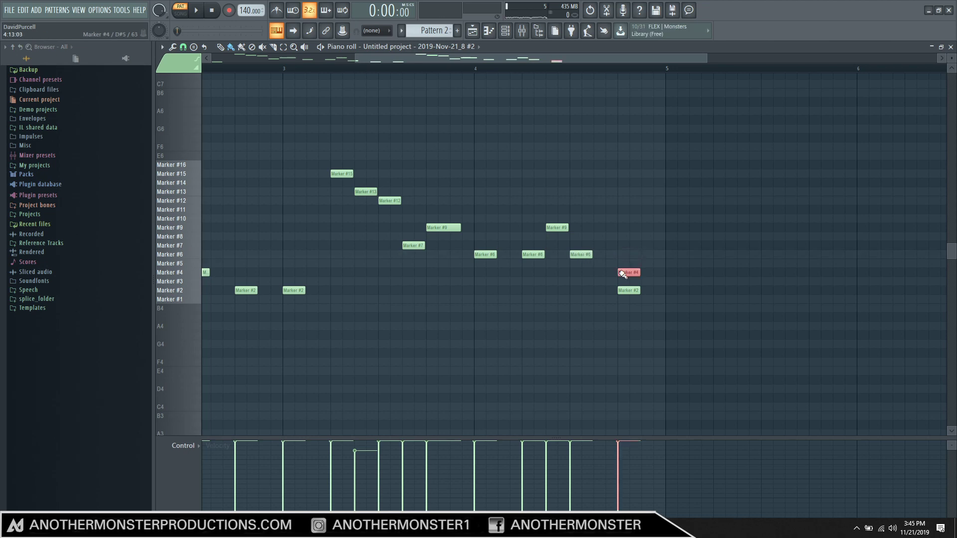
pyautogui.click(534, 68)
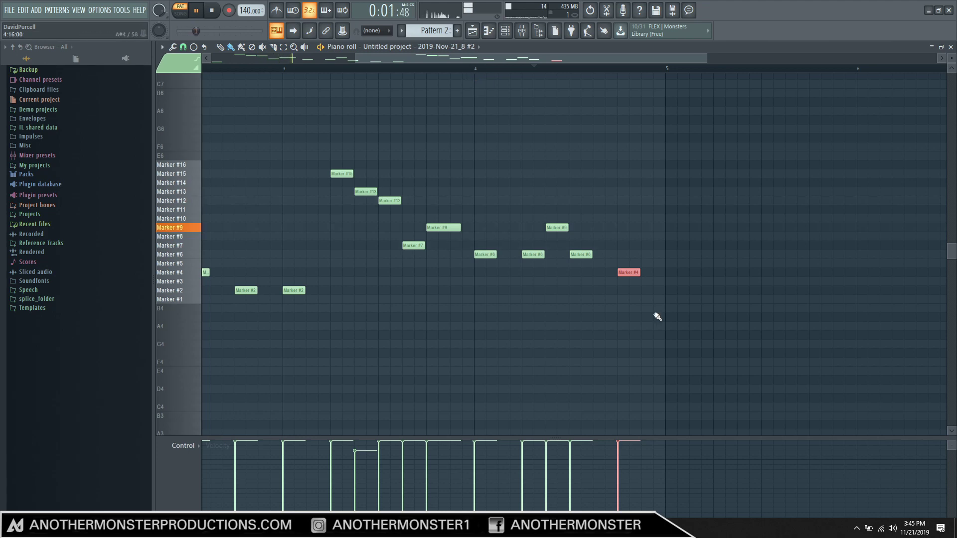
pyautogui.click(644, 257)
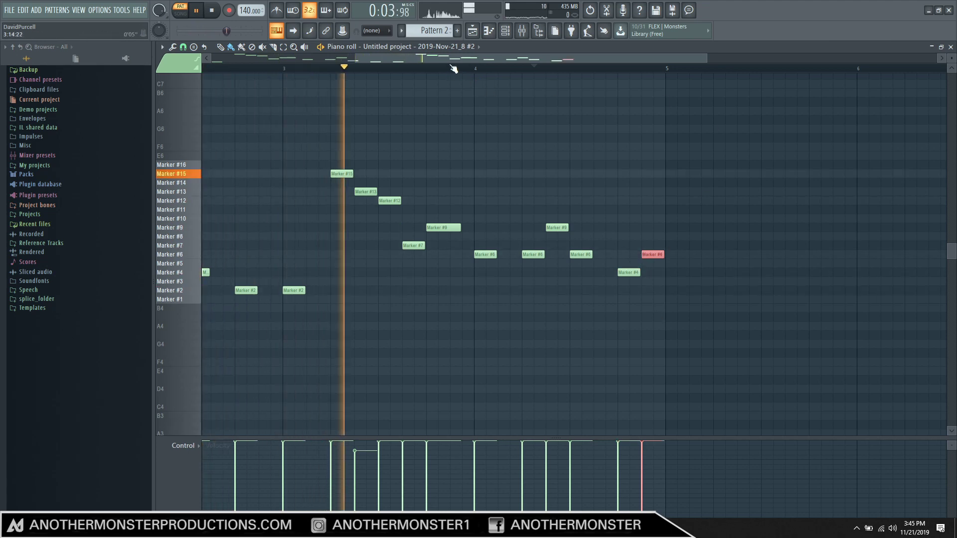
# Step: Play back the full four-bar vocal chop pattern and review its notes from bar 1 to bar 4
pyautogui.moveTo(431, 61); pyautogui.dragTo(412, 58)
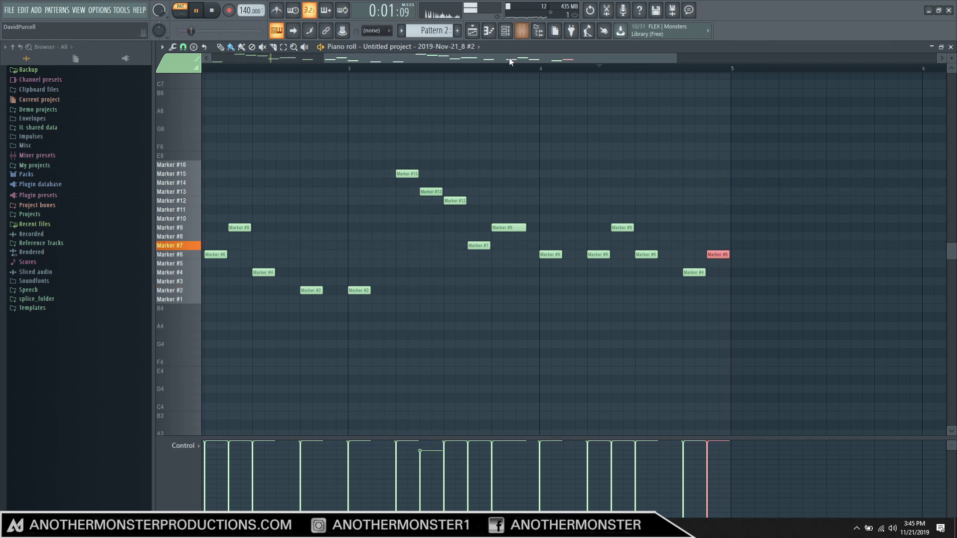
pyautogui.moveTo(510, 57); pyautogui.dragTo(343, 59)
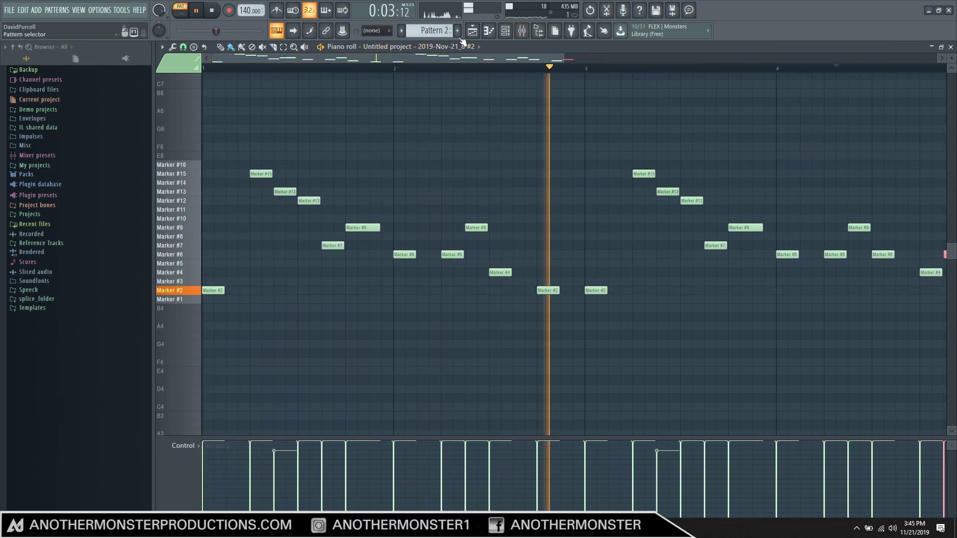
pyautogui.moveTo(526, 58); pyautogui.dragTo(621, 59)
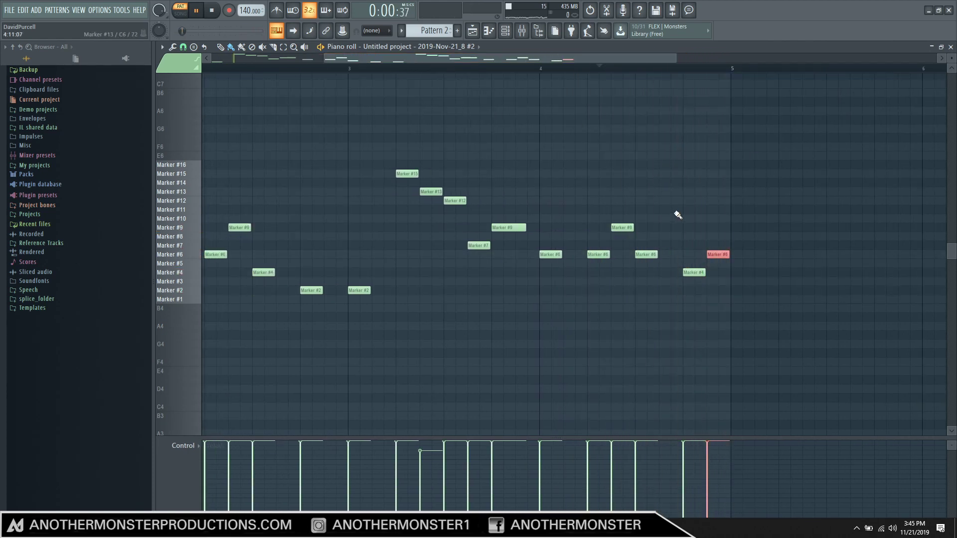
pyautogui.moveTo(512, 55); pyautogui.dragTo(341, 59)
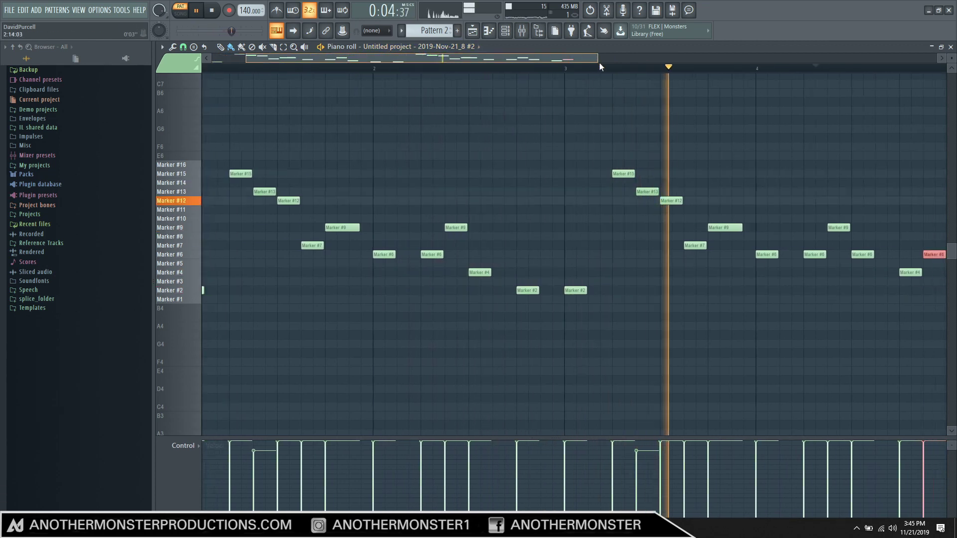
pyautogui.moveTo(690, 70); pyautogui.dragTo(500, 59)
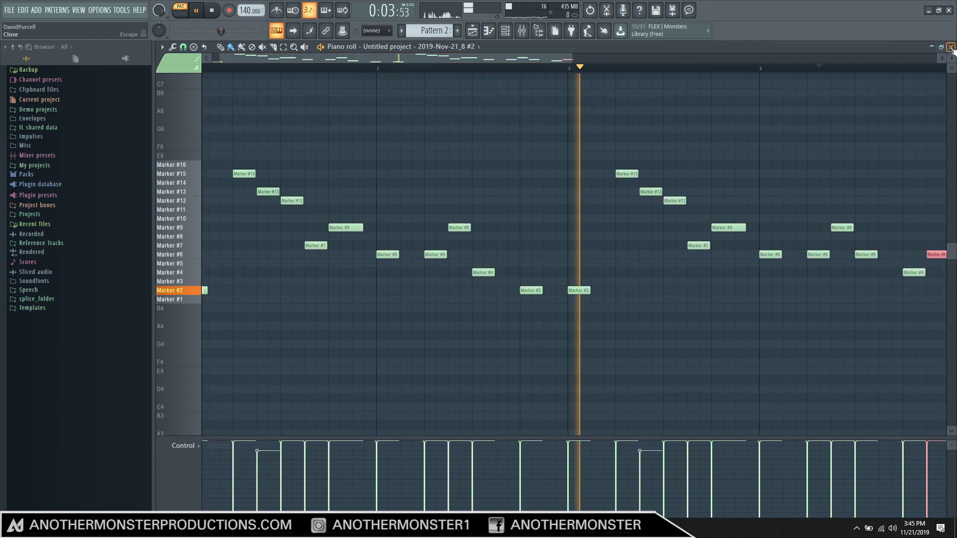
# Step: Return to the Playlist with playback stopped, place Pattern 2 at bar 1 of the SNARE track, and mute the KICK track
pyautogui.click(950, 47)
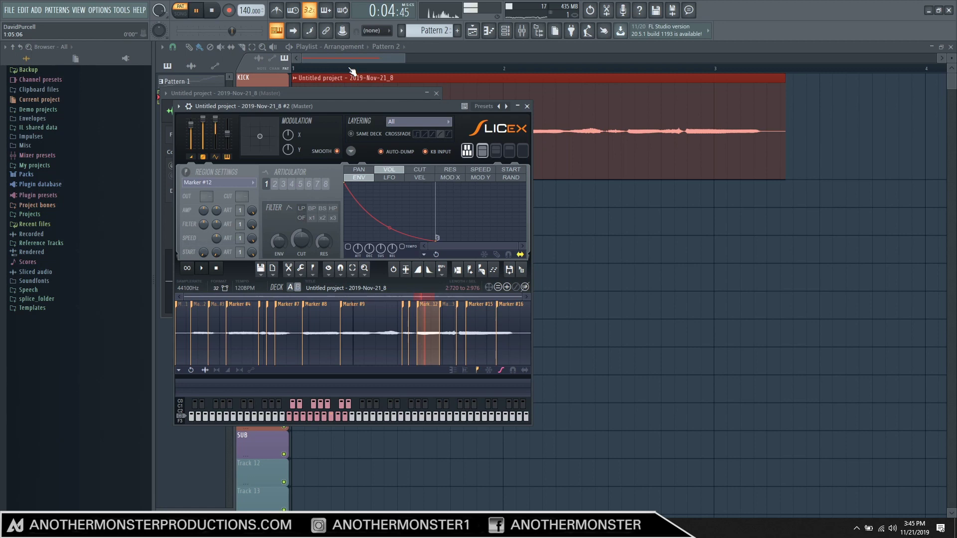
pyautogui.click(213, 14)
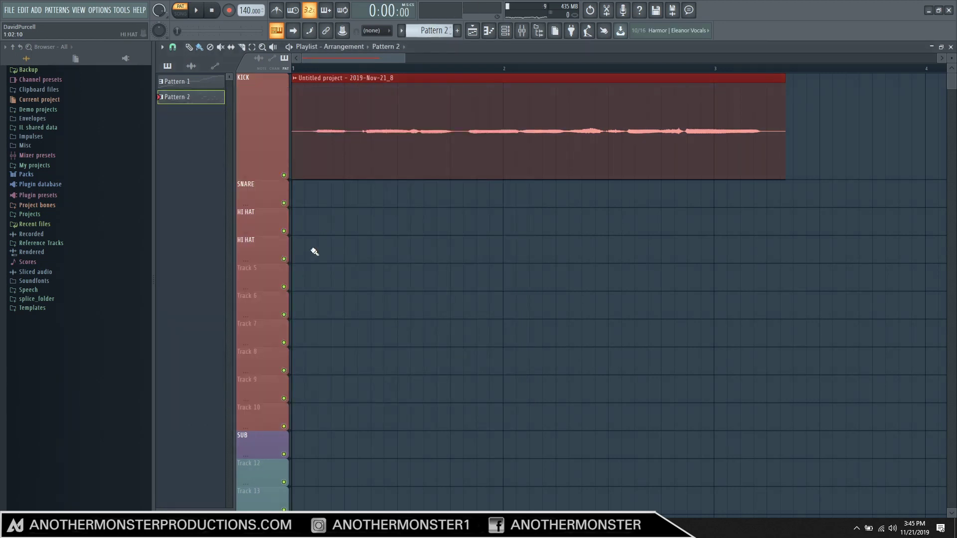
pyautogui.click(320, 198)
pyautogui.click(285, 176)
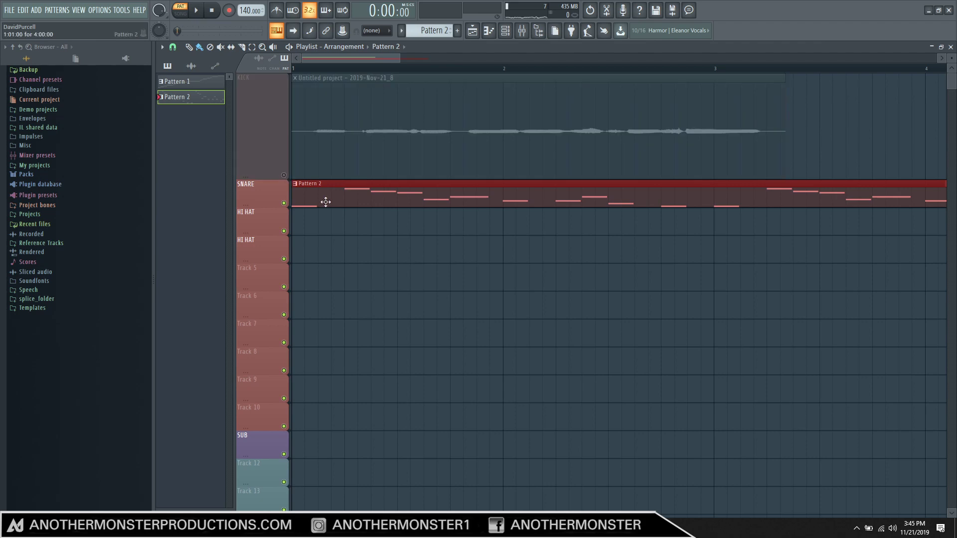
# Step: Replace the vocal audio clip on the KICK track with the Pattern 2 clip, unmute the track, and audition it
pyautogui.rightClick(327, 148)
pyautogui.moveTo(327, 197); pyautogui.dragTo(329, 155)
pyautogui.moveTo(399, 58); pyautogui.dragTo(482, 54)
pyautogui.click(284, 176)
pyautogui.press('space')
# Step: Quick render Pattern 2 as an audio clip and return to the Playlist's view of its four bars
pyautogui.rightClick(170, 97)
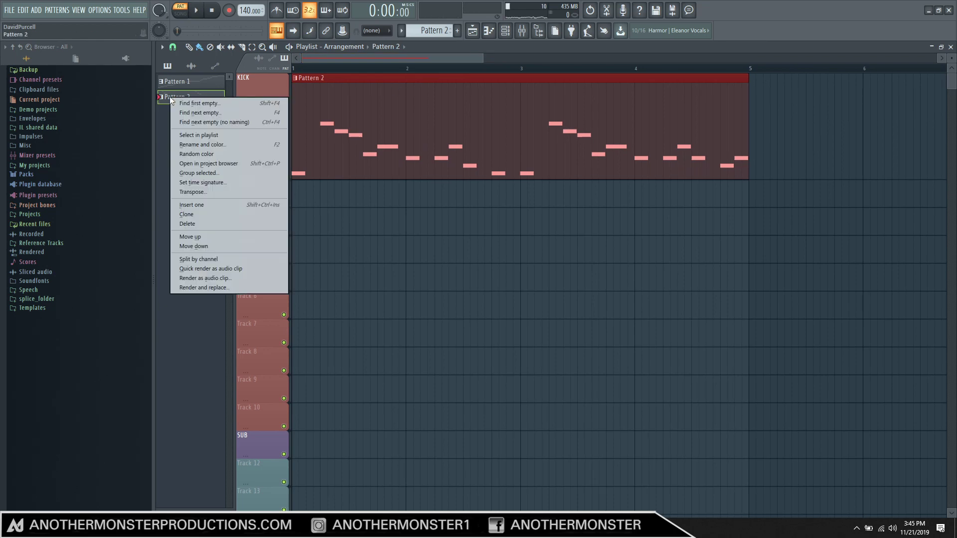
pyautogui.click(209, 269)
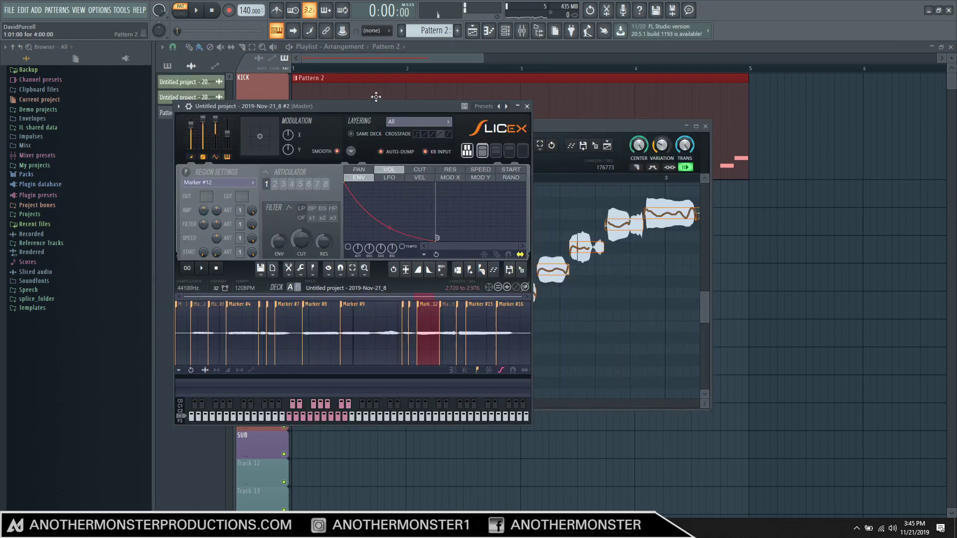
pyautogui.click(374, 61)
pyautogui.moveTo(483, 58); pyautogui.dragTo(436, 55)
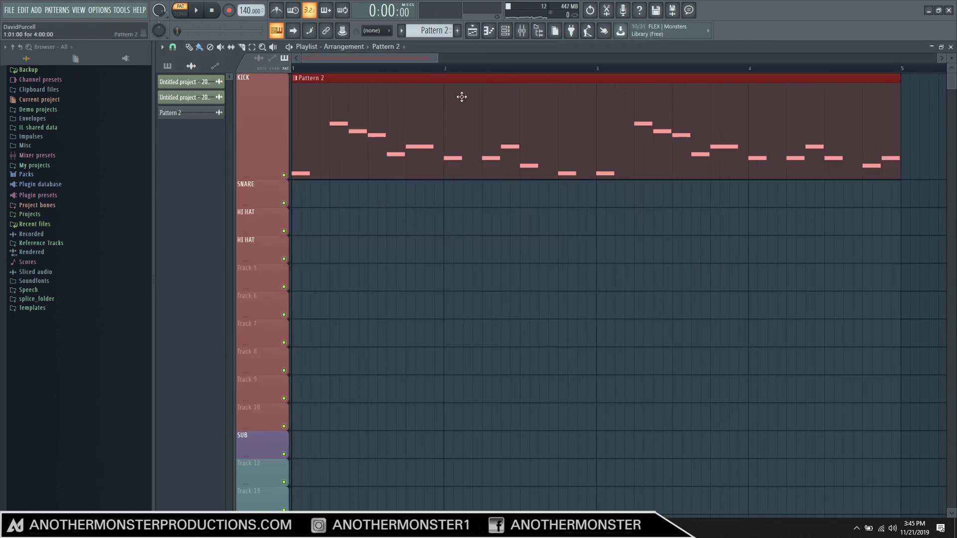
# Step: Replace the Pattern 2 clip on the KICK track with its rendered audio clip at bar 1 and audition it in song mode
pyautogui.rightClick(395, 140)
pyautogui.moveTo(198, 114); pyautogui.dragTo(305, 137)
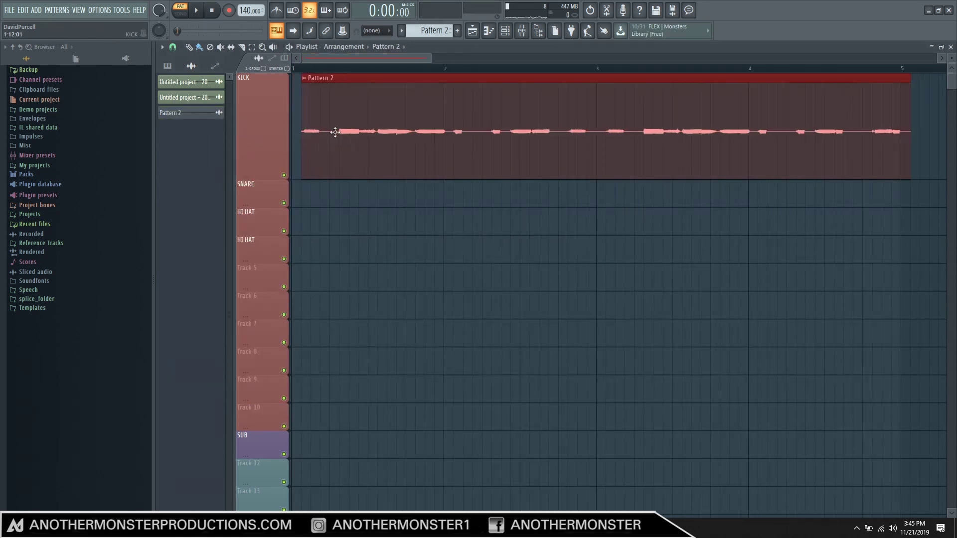
pyautogui.click(184, 19)
pyautogui.press('space')
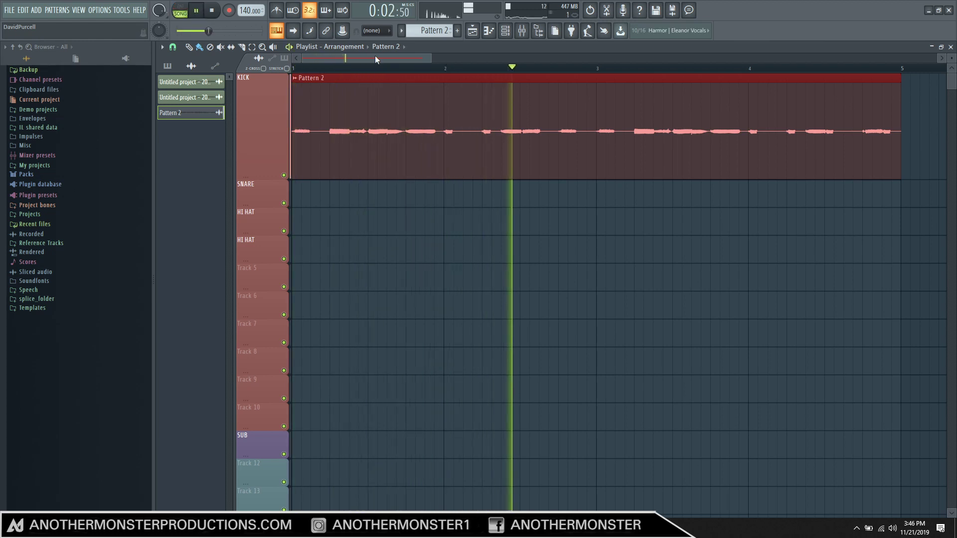
pyautogui.press('space')
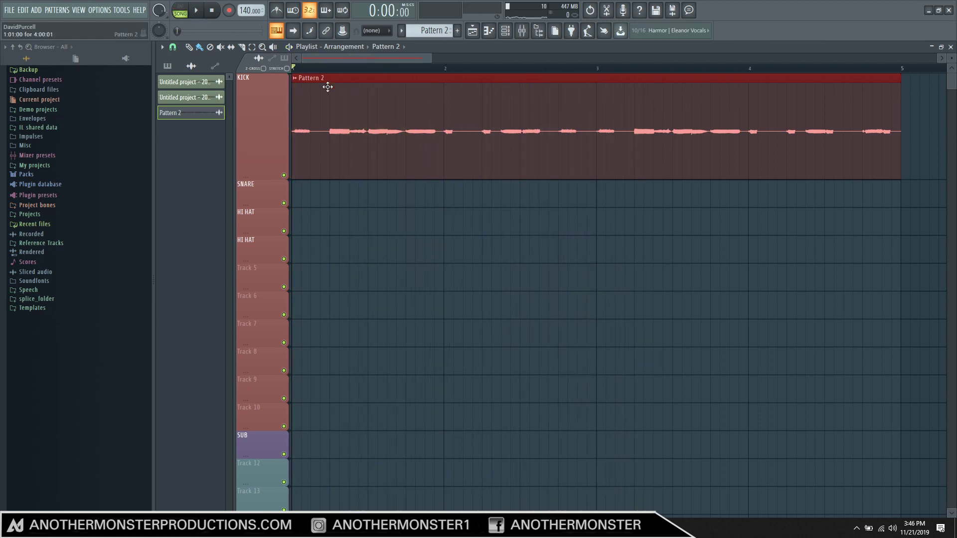
# Step: Open the channel settings of the Pattern 2 audio clip and route it to free mixer track 2
pyautogui.click(295, 79)
pyautogui.click(324, 117)
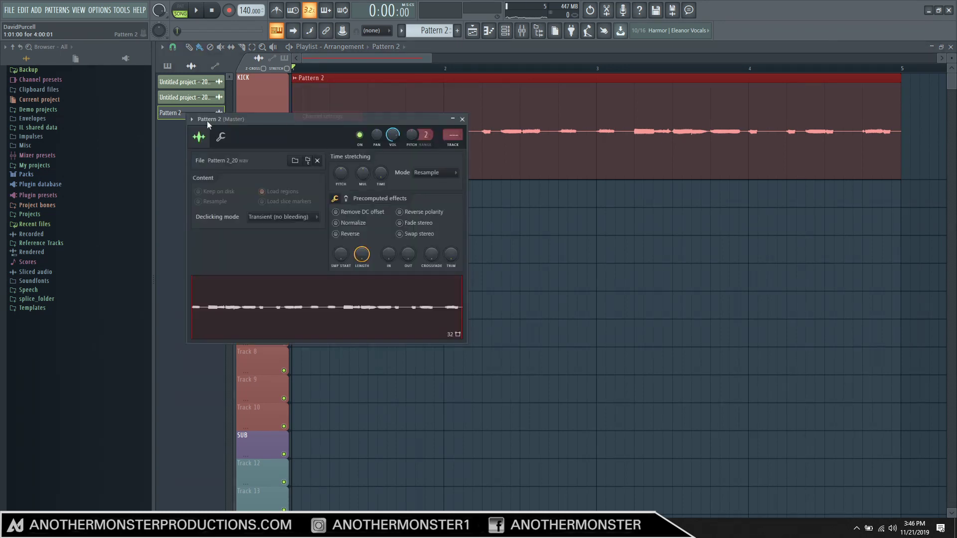
pyautogui.click(192, 119)
pyautogui.click(349, 152)
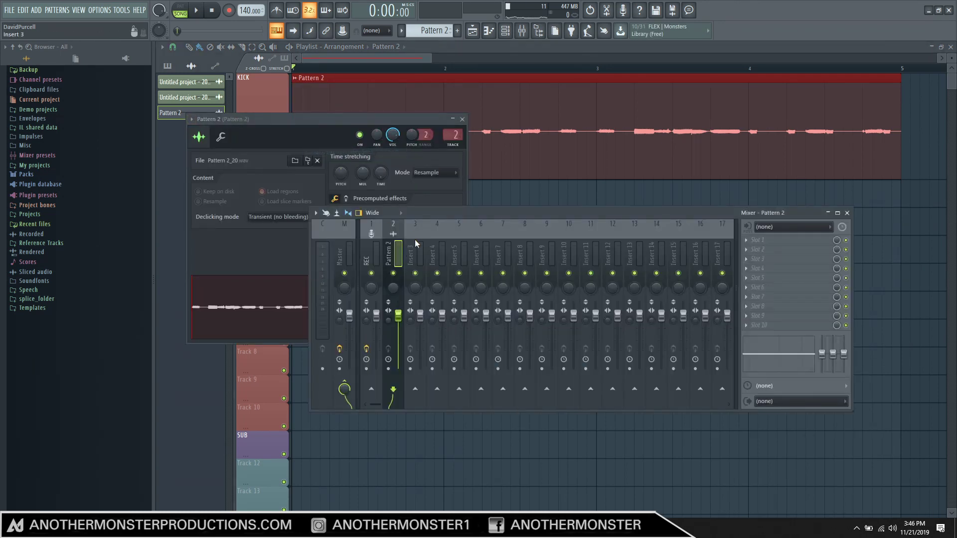
# Step: Load Fruity Reeverb 2 in the Pattern 2 mixer track's first effect slot and lower its mix level to 84% during playback
pyautogui.click(762, 240)
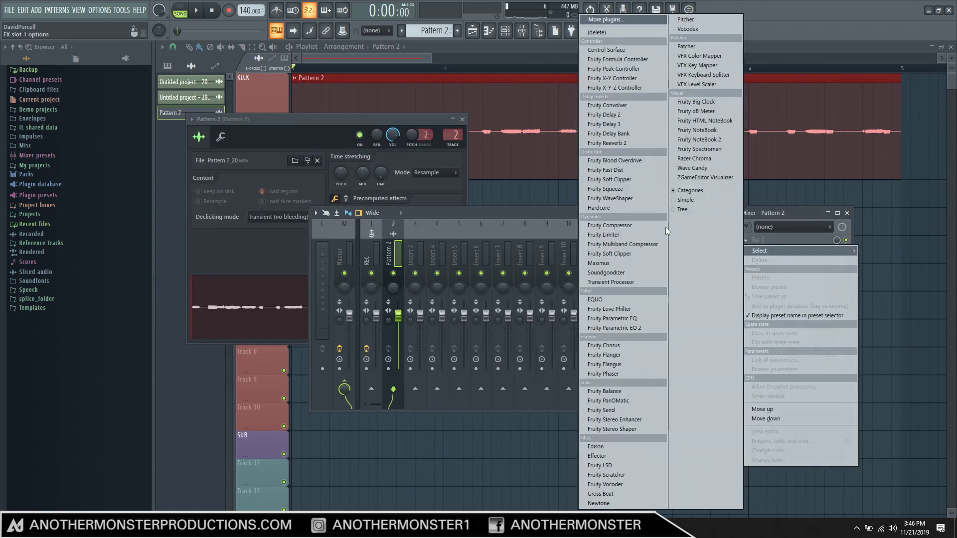
pyautogui.click(624, 143)
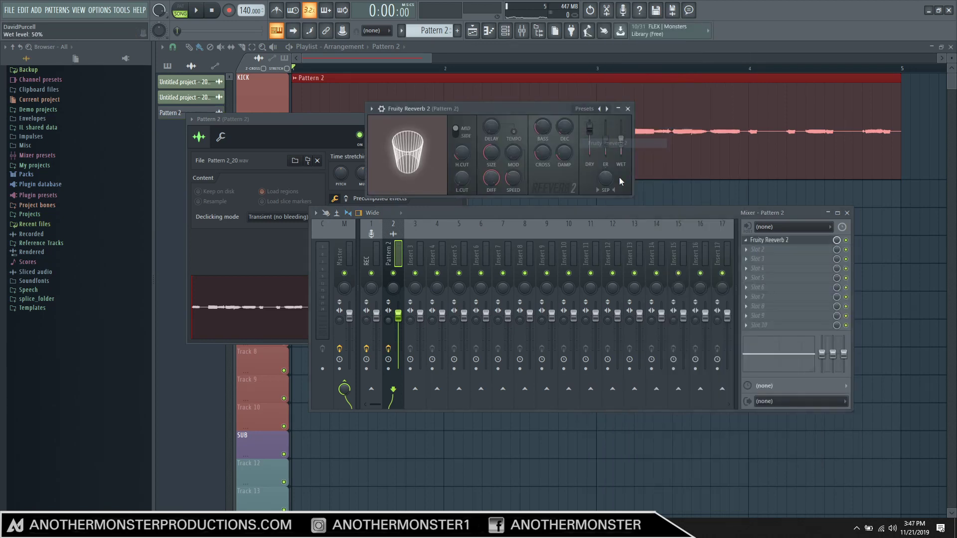
pyautogui.press('space')
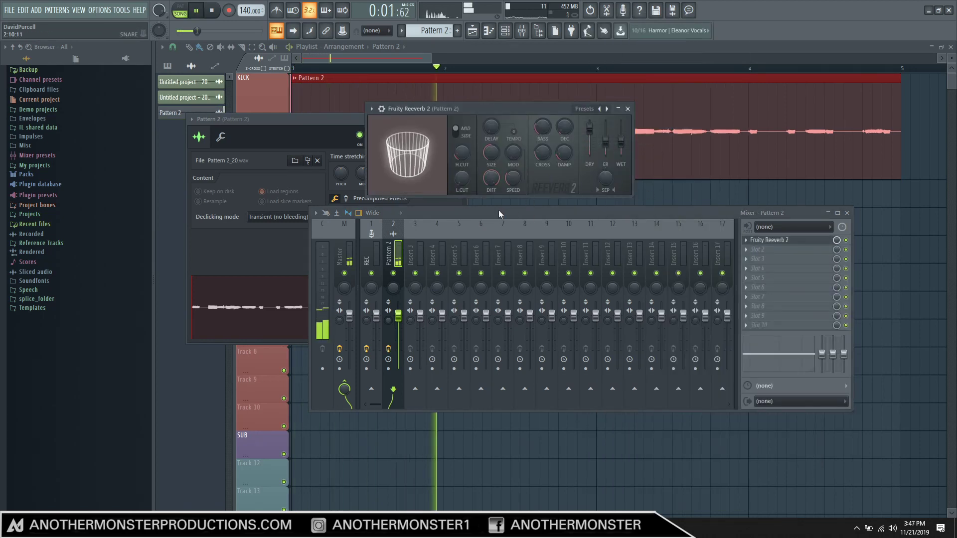
pyautogui.moveTo(837, 240); pyautogui.dragTo(836, 251)
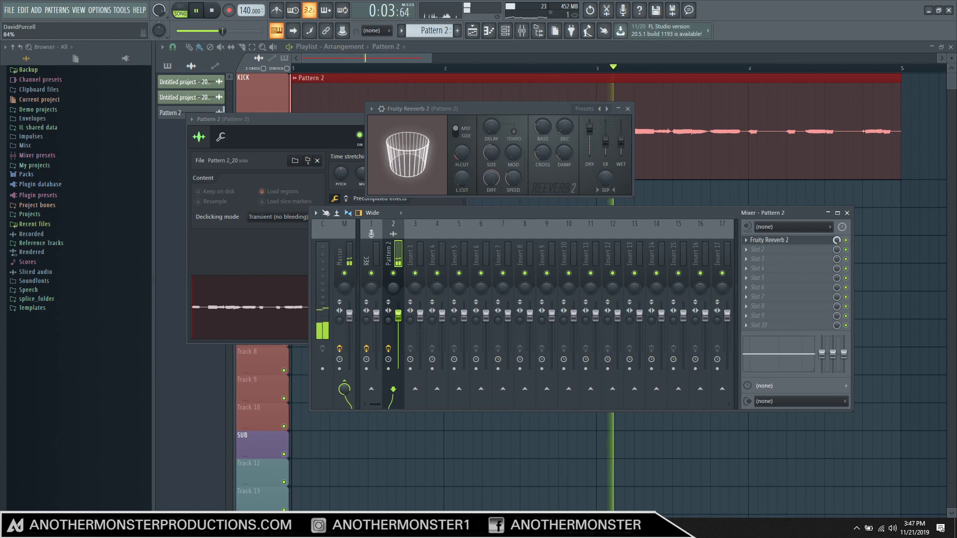
# Step: Load OTT_x64 in the second effect slot with its depth at 53%, and reduce the Fruity Reeverb 2 mix level to 50%
pyautogui.click(785, 249)
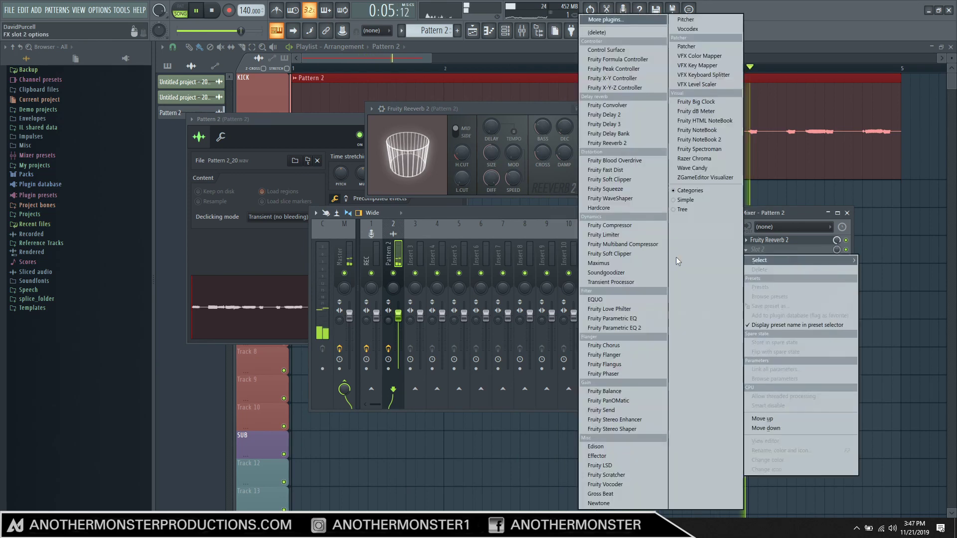
pyautogui.click(622, 170)
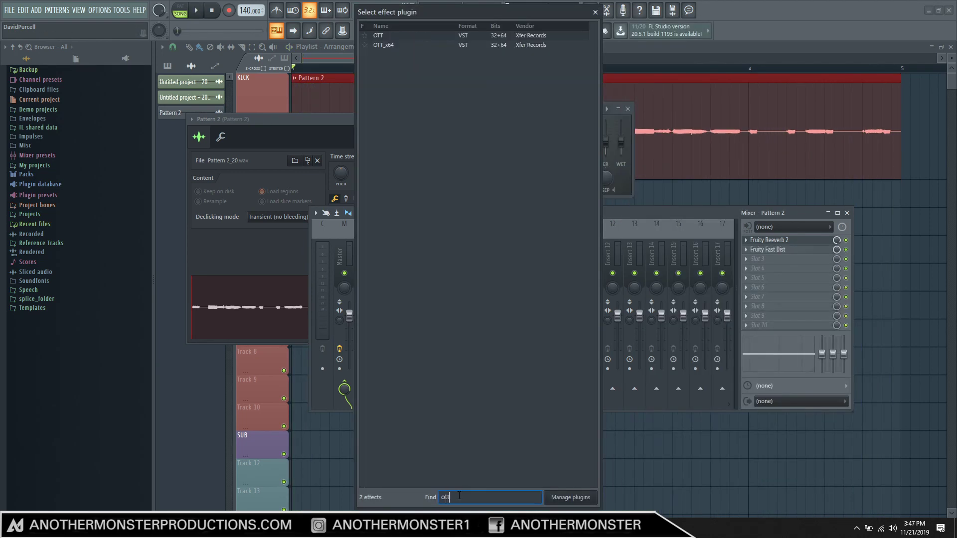
pyautogui.doubleClick(391, 45)
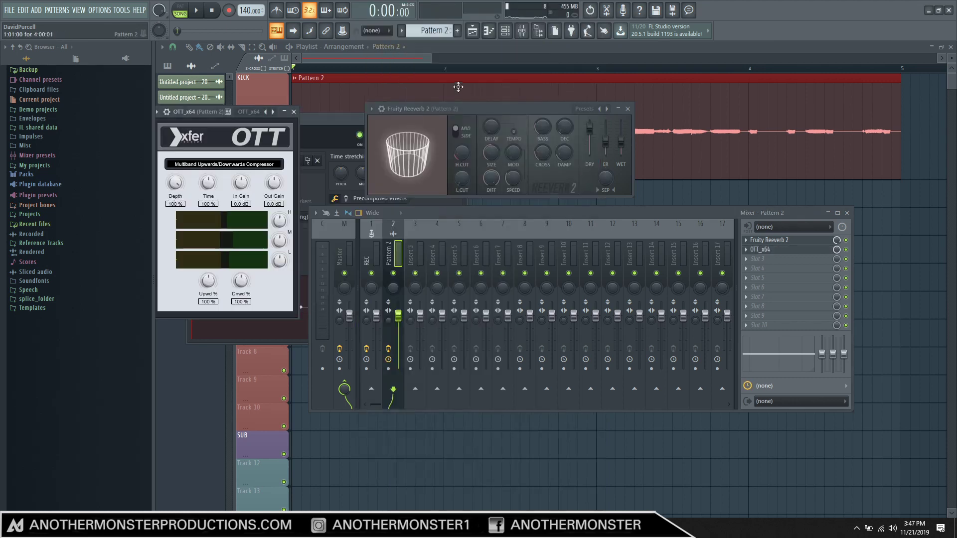
pyautogui.click(200, 11)
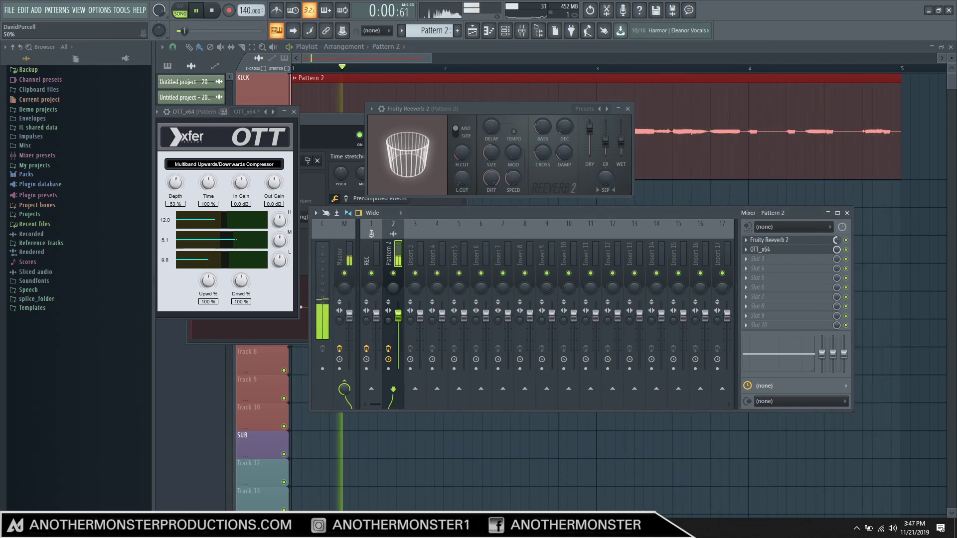
# Step: Add Fruity Delay 3 in the third effect slot and lower its mix level to 72%
pyautogui.click(762, 265)
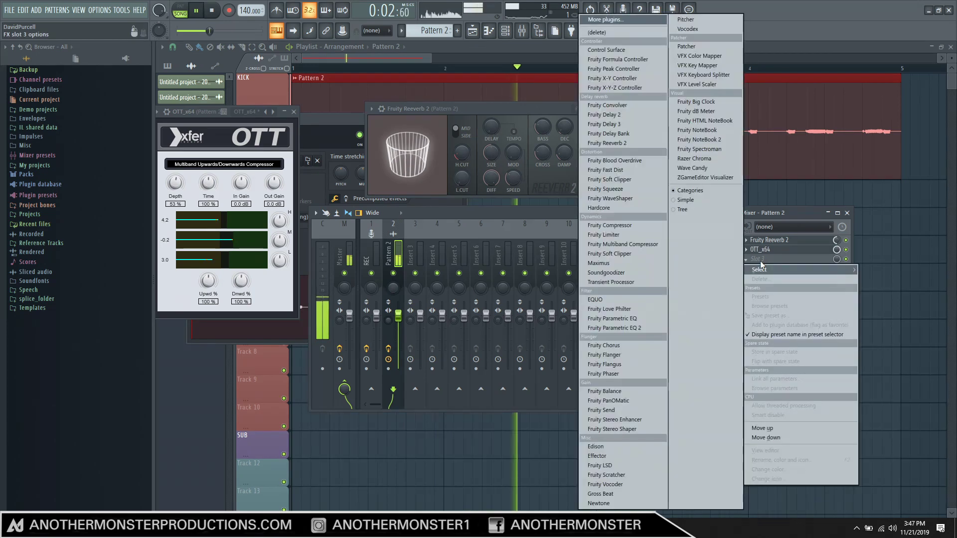
pyautogui.click(618, 128)
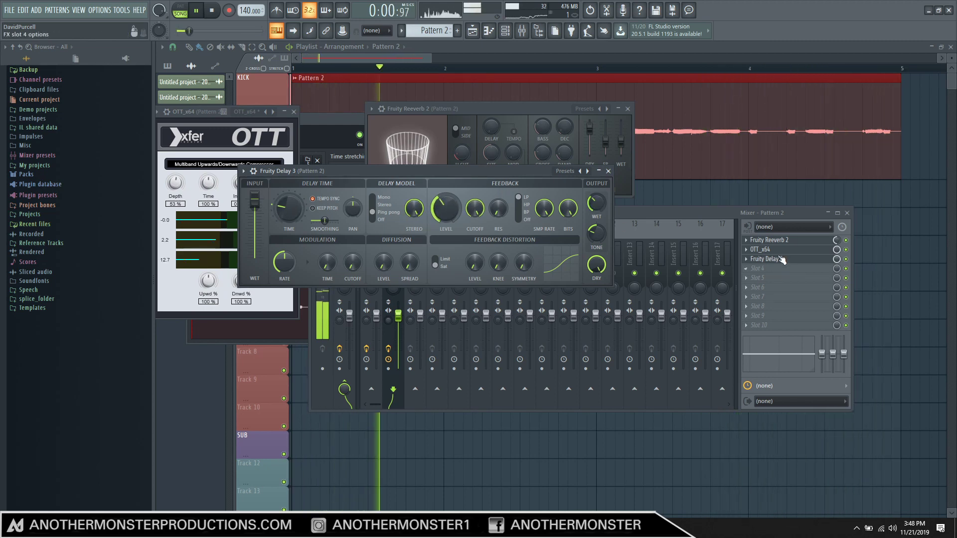
pyautogui.moveTo(837, 259); pyautogui.dragTo(836, 264)
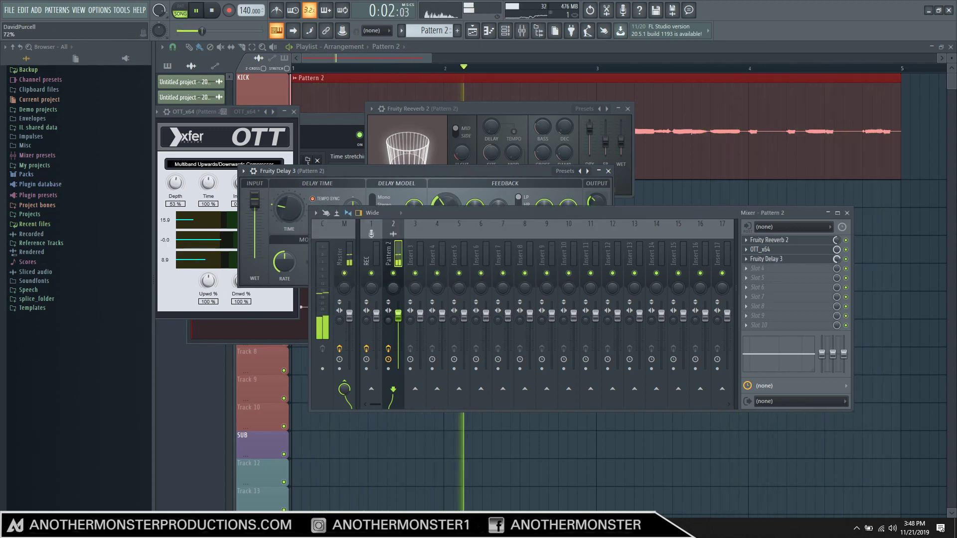
# Step: Add Fruity Parametric EQ 2 in the fourth effect slot and cut the low frequencies with a high-pass on band 1
pyautogui.click(763, 270)
pyautogui.click(612, 327)
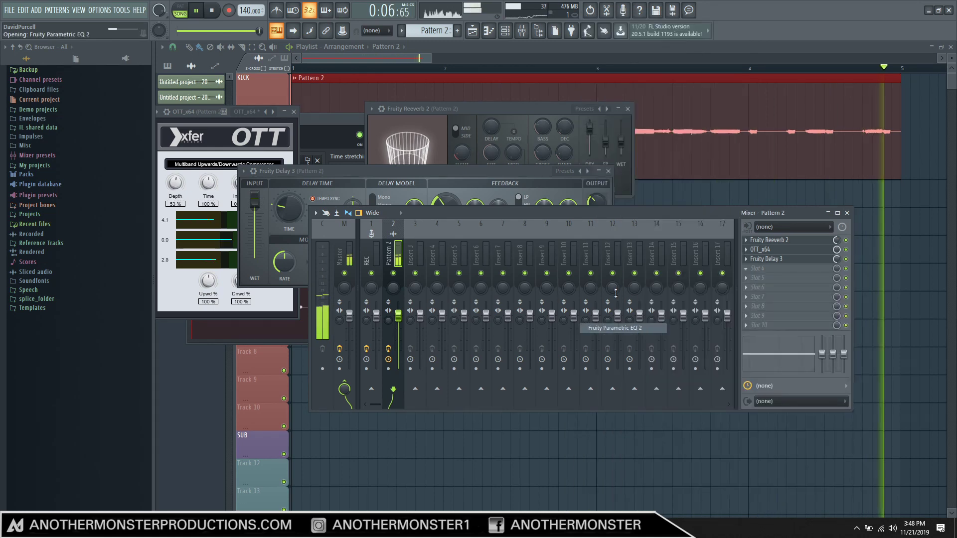
pyautogui.moveTo(489, 321); pyautogui.dragTo(488, 311)
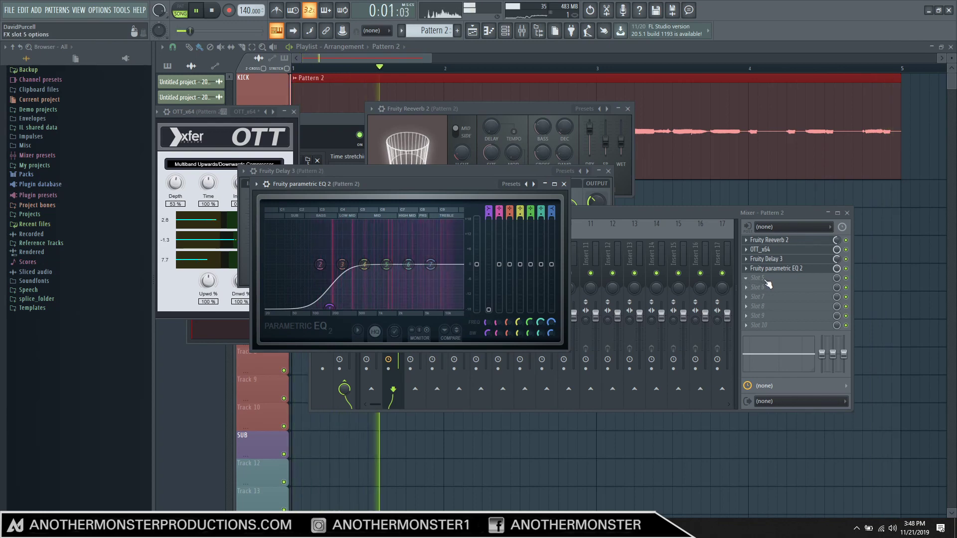
# Step: Move OTT_x64 below Fruity Parametric EQ 2 in the effect chain, audition the result and stop playback
pyautogui.scroll(-2, 763, 258)
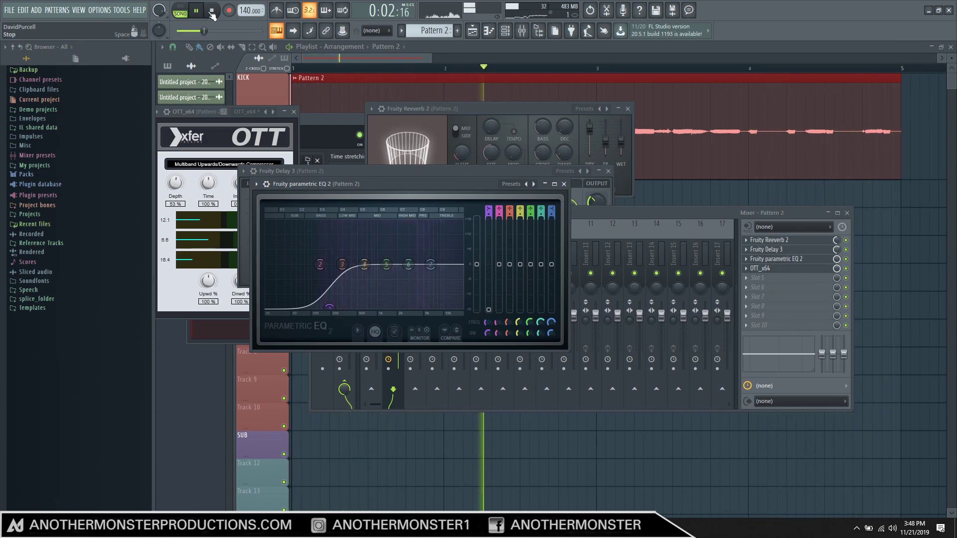
pyautogui.press('space')
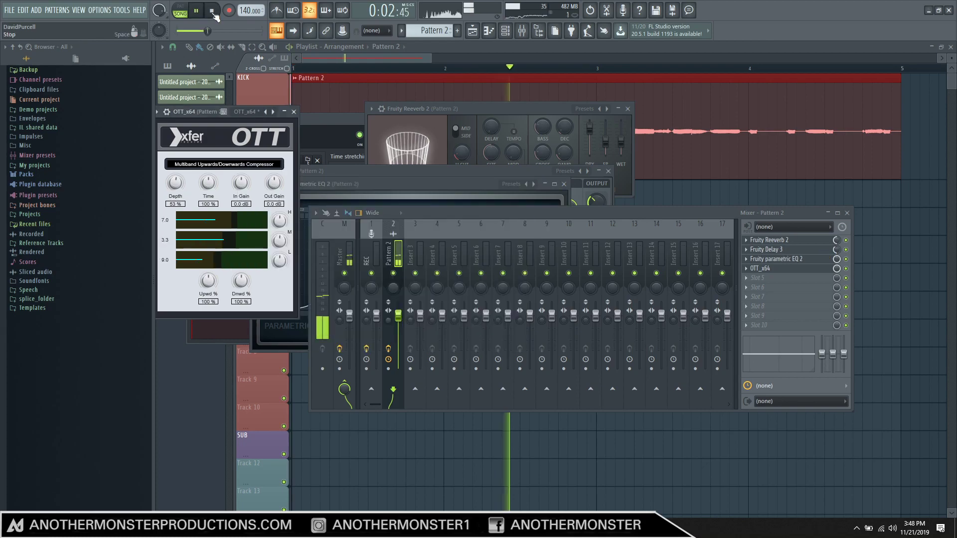
pyautogui.click(212, 11)
# Step: Set the Pattern 2 clip's time-stretching mode to Auto, raise its pitch, and add an FL Keys channel
pyautogui.click(374, 59)
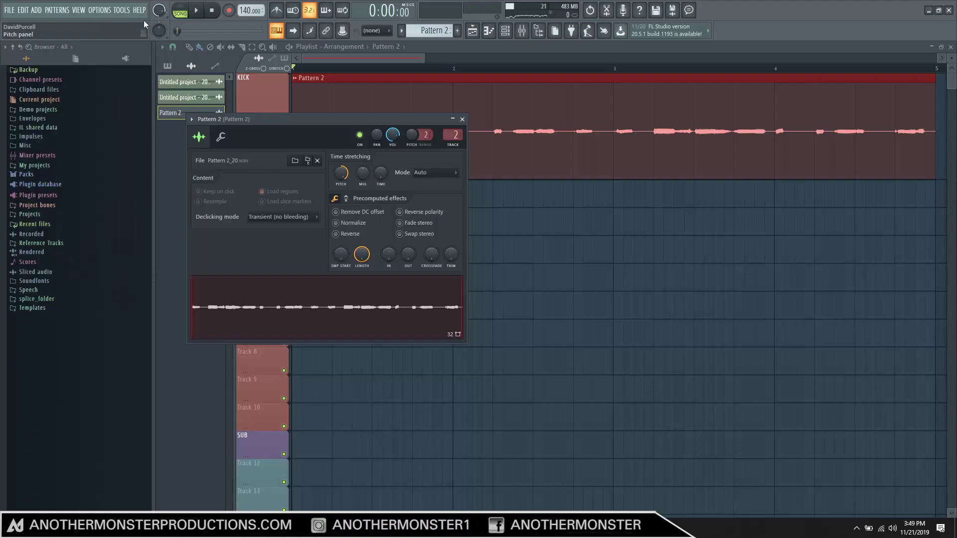
pyautogui.click(35, 10)
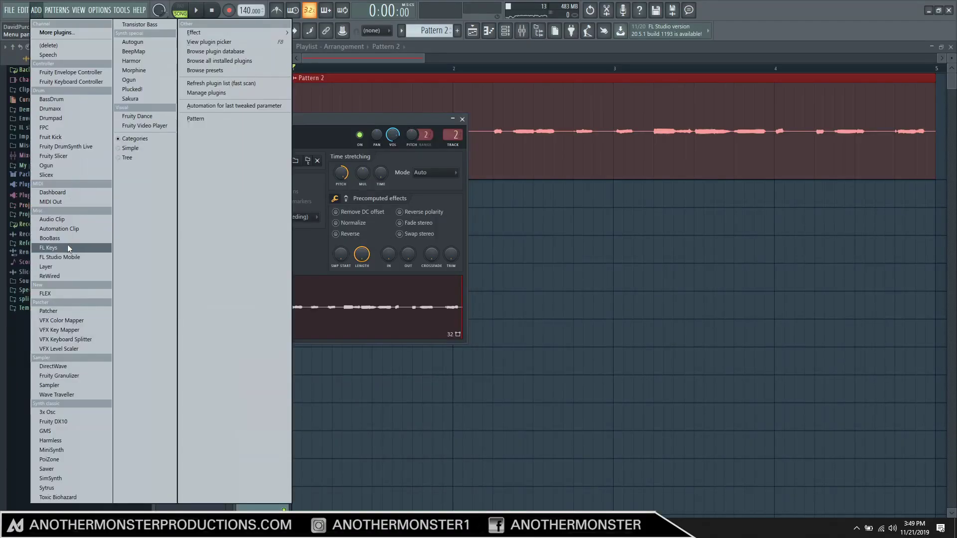
pyautogui.click(49, 247)
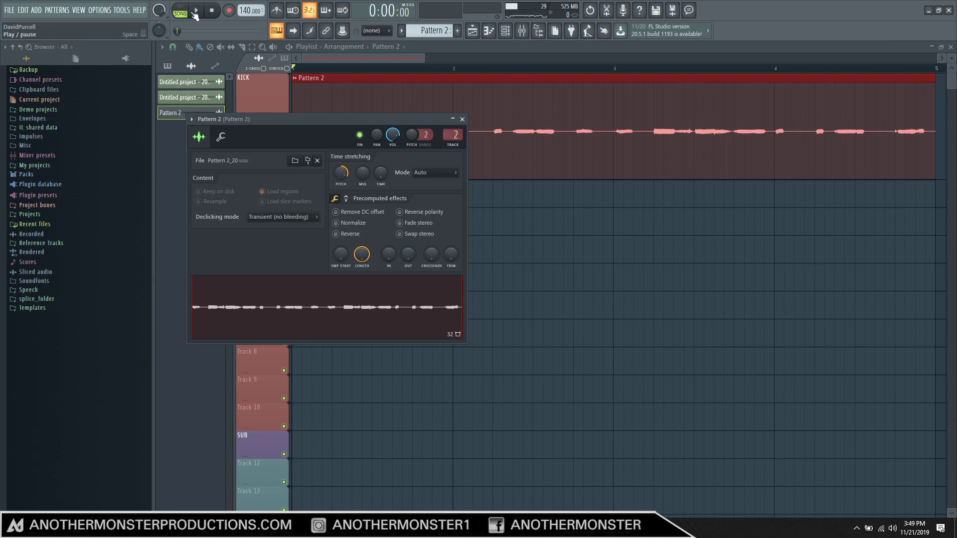
# Step: Close the clip's channel settings and audition the pitched-up Pattern 2 clip in the Playlist
pyautogui.click(215, 12)
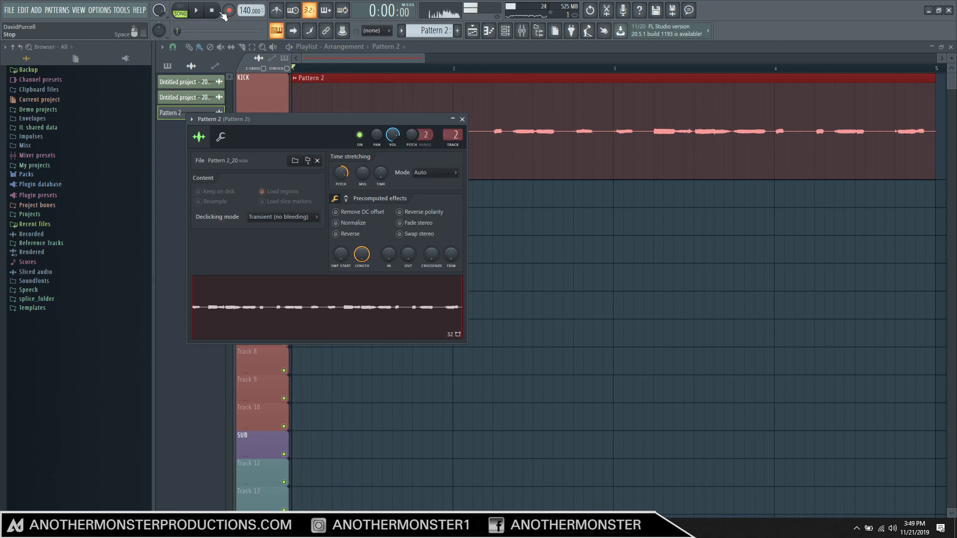
pyautogui.press('space')
pyautogui.click(295, 78)
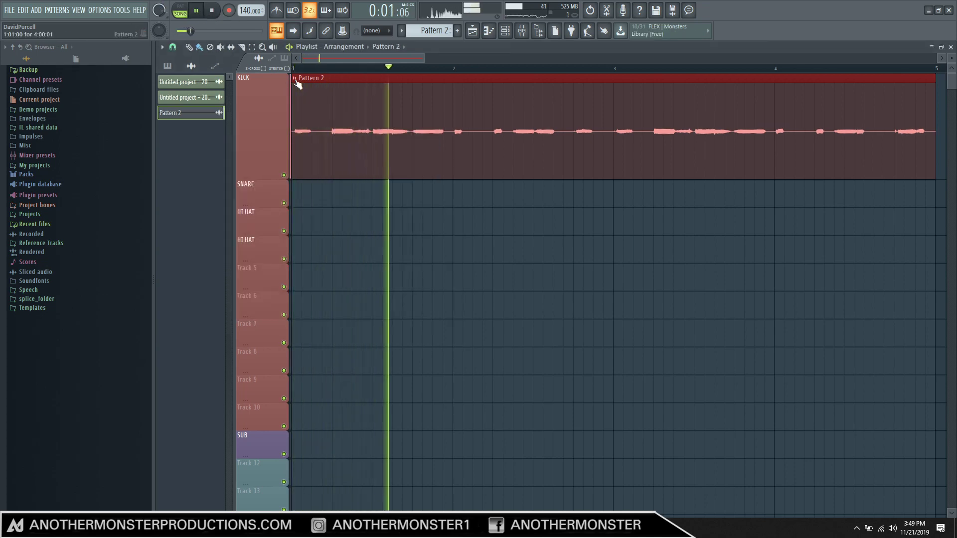
pyautogui.click(294, 79)
pyautogui.click(295, 87)
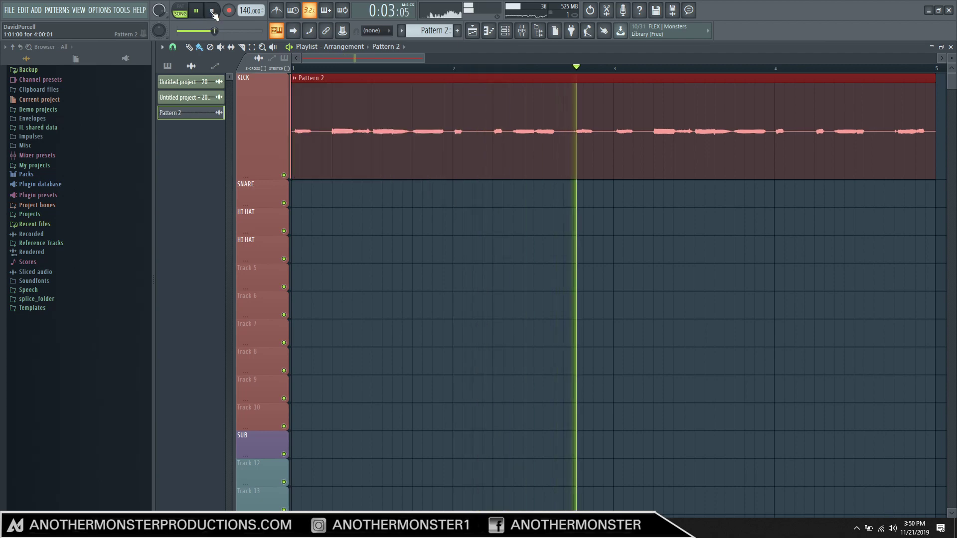
pyautogui.press('space')
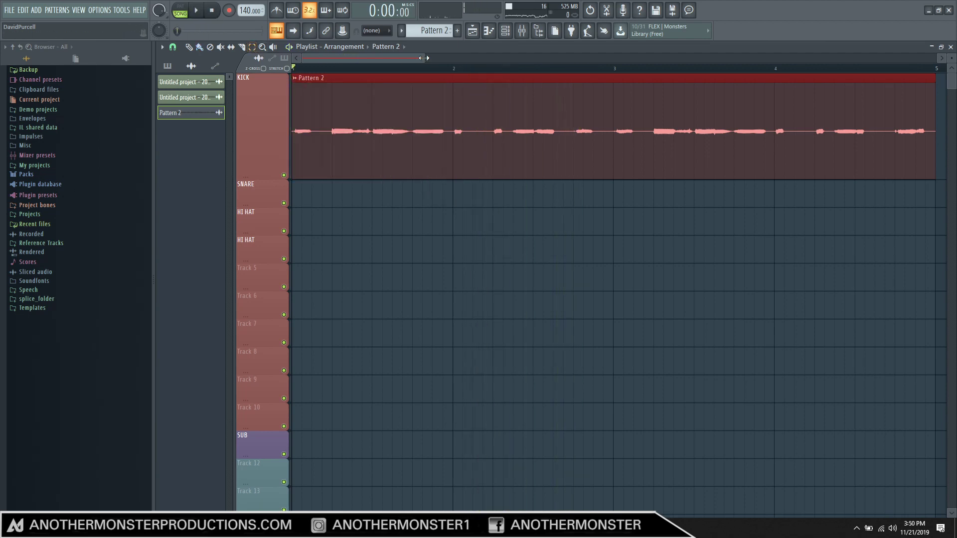
# Step: Restore the deleted Pattern 2 clip and open its audio in the pitch corrector from the clip's channel settings
pyautogui.moveTo(424, 58); pyautogui.dragTo(427, 58)
pyautogui.hotkey('ctrl', 'z')
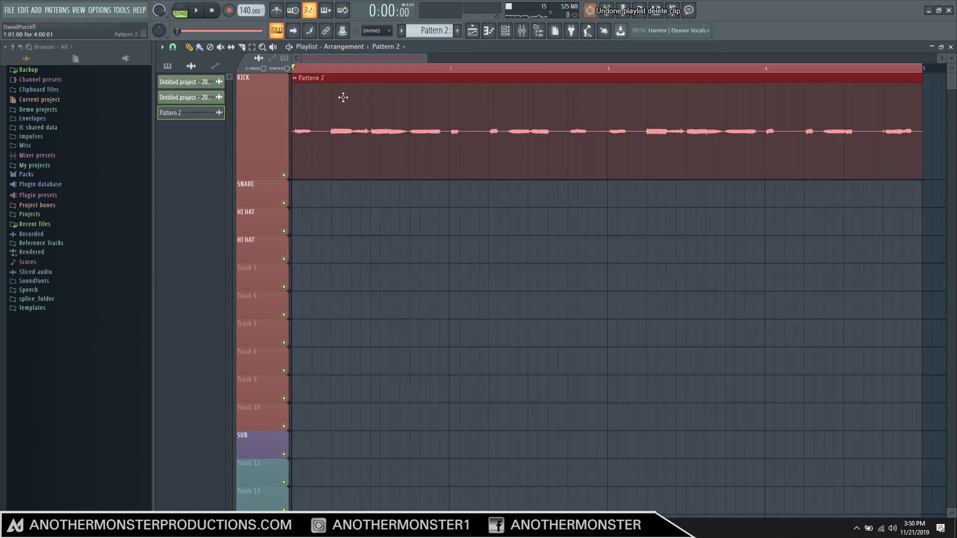
pyautogui.click(295, 78)
pyautogui.click(316, 118)
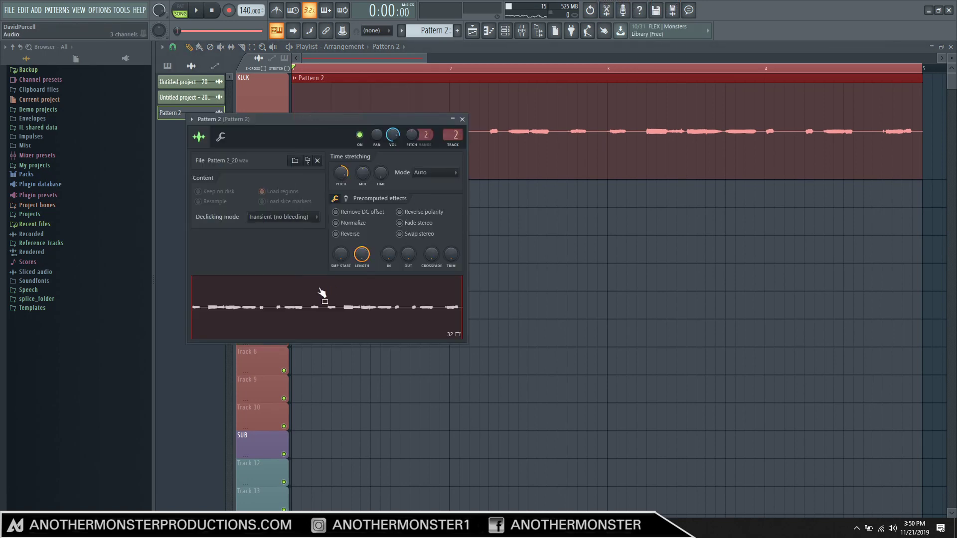
pyautogui.rightClick(303, 299)
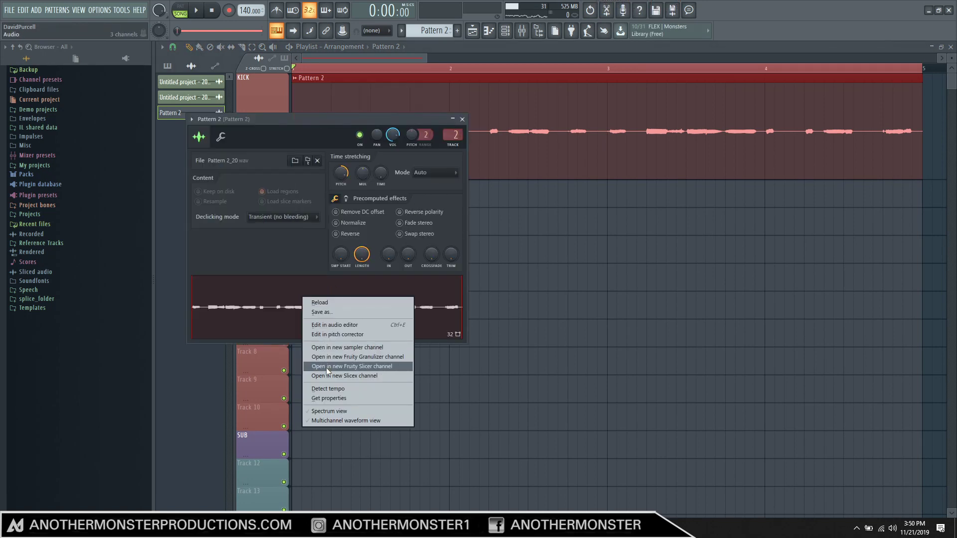
pyautogui.click(327, 334)
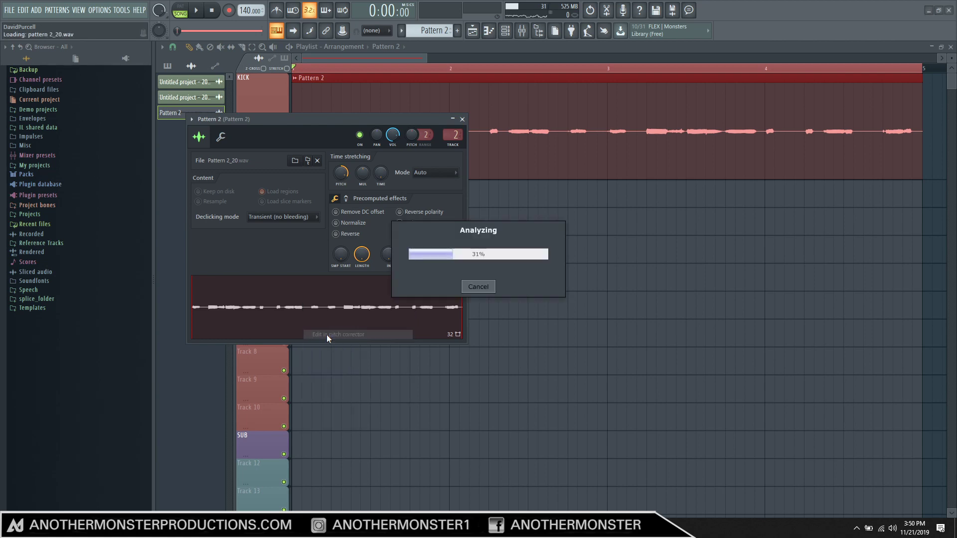
# Step: Play the audio in a maximized Newtone editor and shift the first note's formant by 2.01 st
pyautogui.click(374, 145)
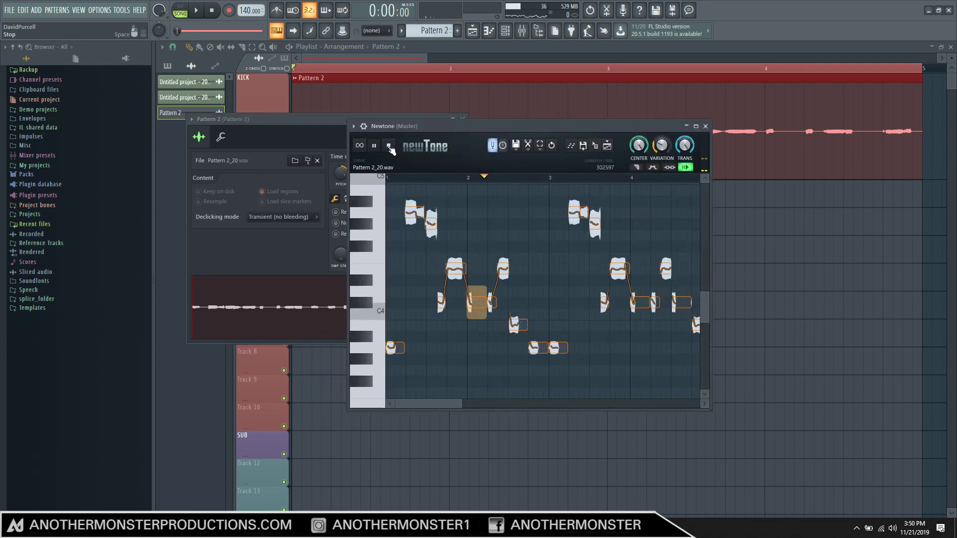
pyautogui.press('Return')
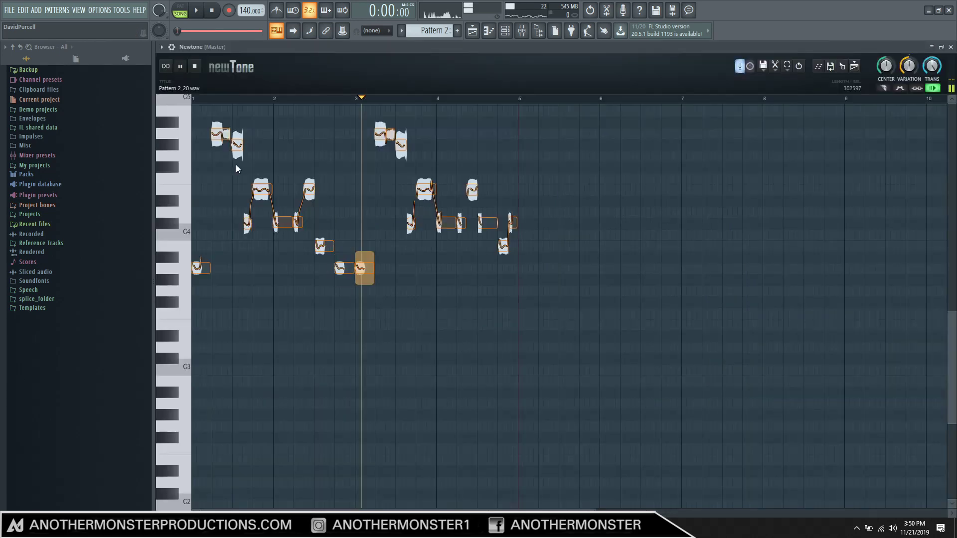
pyautogui.press('space')
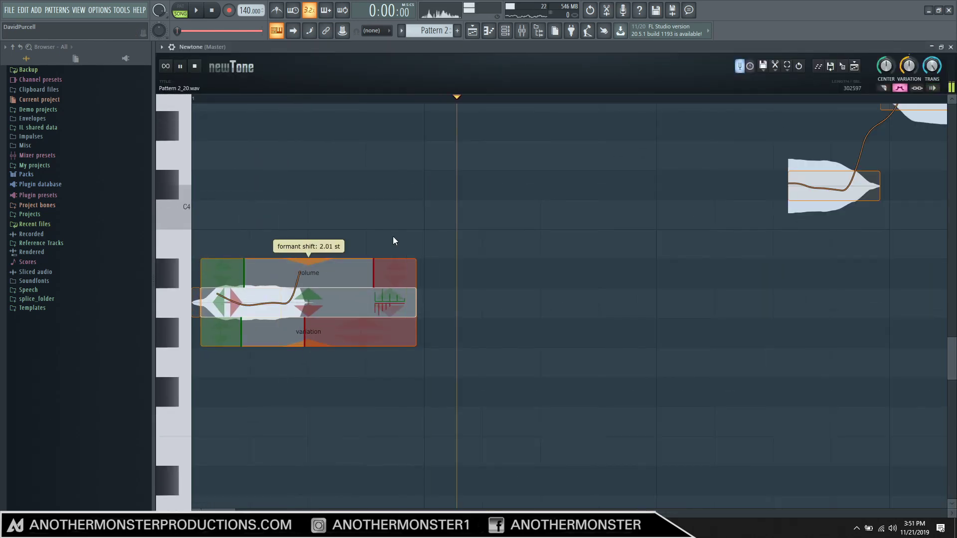
pyautogui.press('space')
pyautogui.scroll(5, 393, 261)
pyautogui.scroll(1, 401, 269)
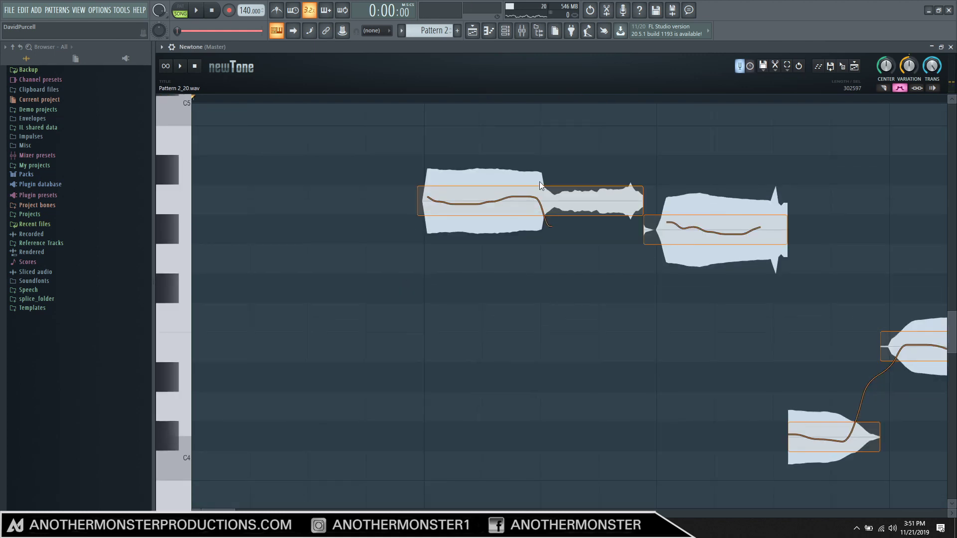
# Step: Shift the formant of the highest note by -4.08 st in Newtone and audition it with the notes that follow
pyautogui.moveTo(530, 200)
pyautogui.press('space')
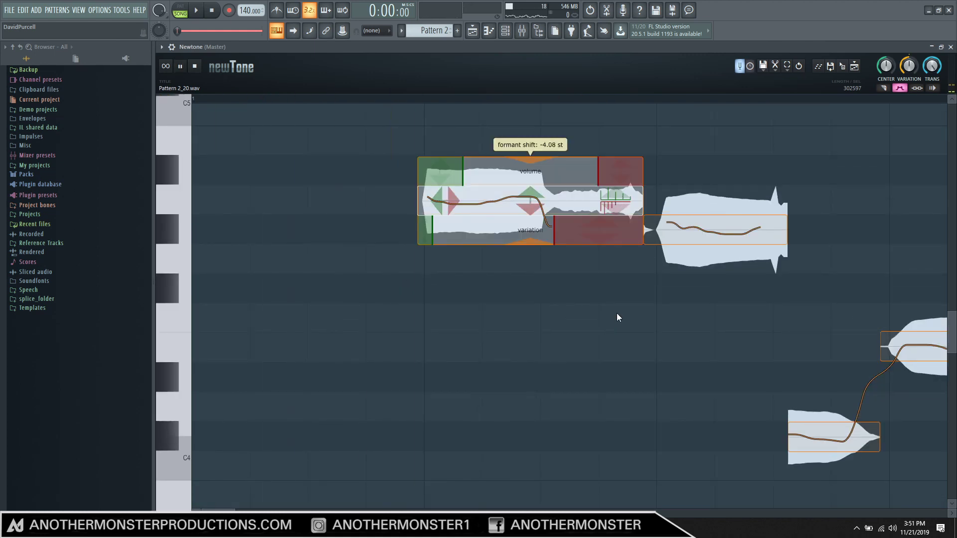
pyautogui.scroll(-1, 797, 342)
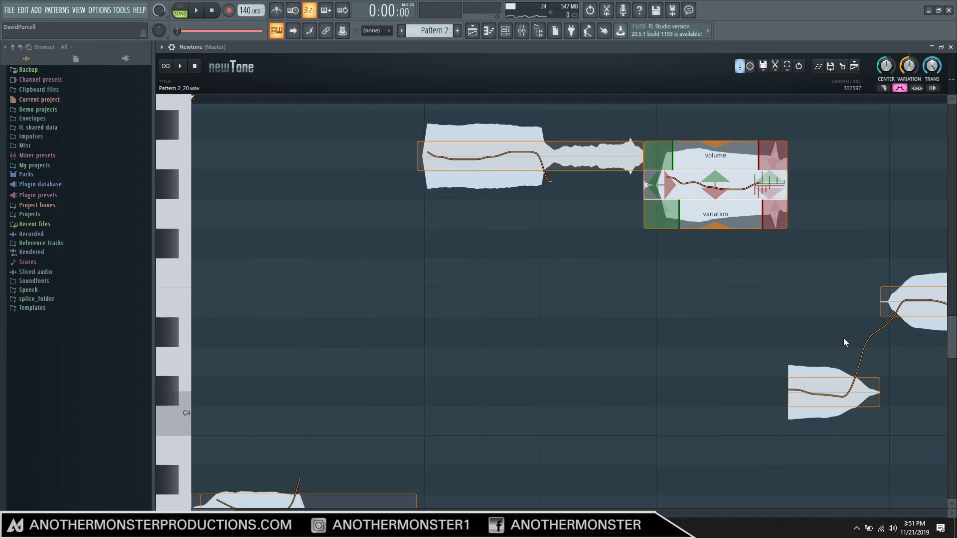
pyautogui.moveTo(872, 393)
pyautogui.press('space')
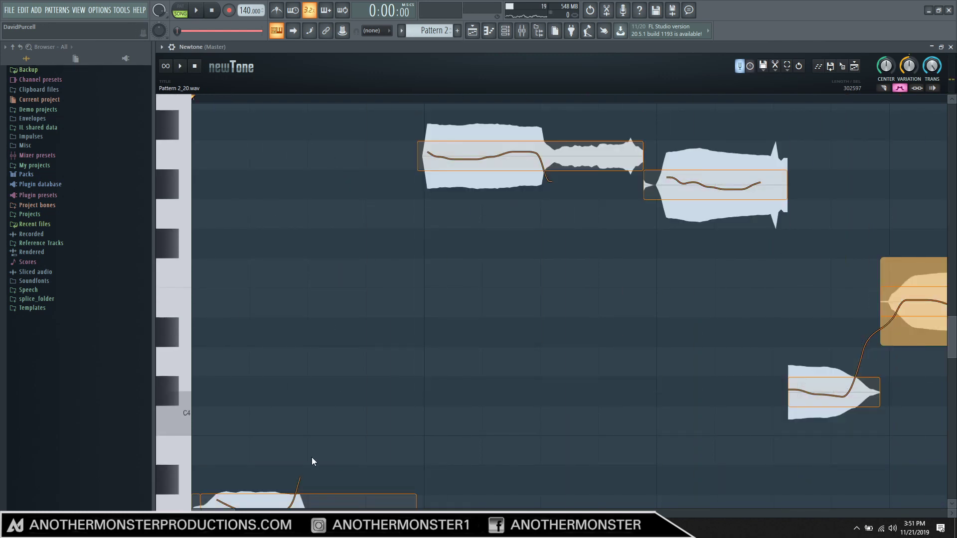
# Step: Shift the formant of the higher note in bar 2 by 1.90 st and the lower note after it by 3.50 st, auditioning the changes
pyautogui.moveTo(219, 511); pyautogui.dragTo(239, 512)
pyautogui.scroll(-1, 630, 366)
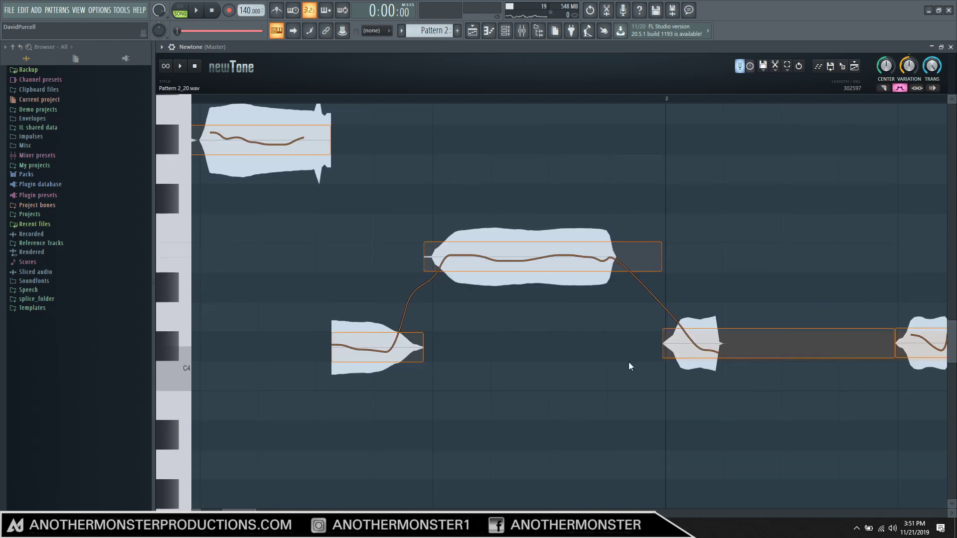
pyautogui.moveTo(699, 350)
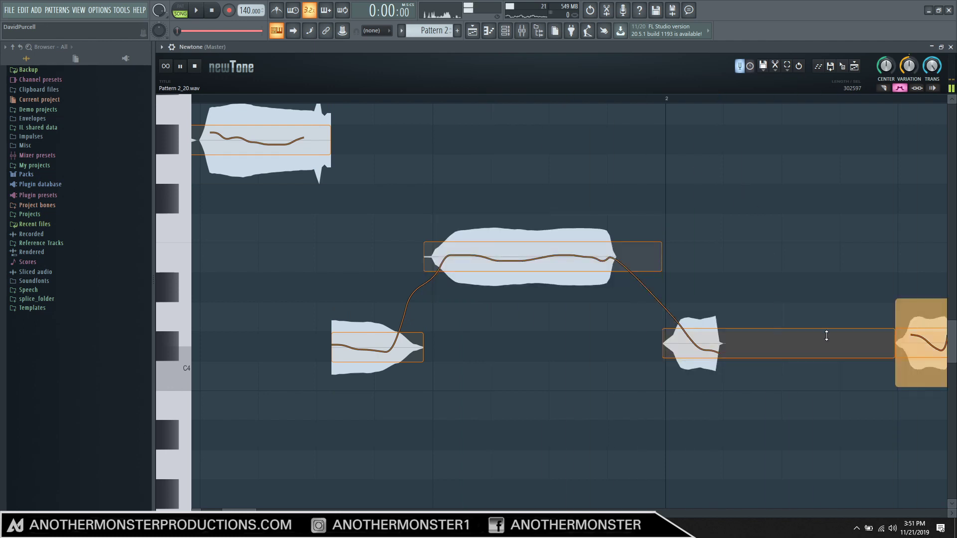
pyautogui.moveTo(452, 342)
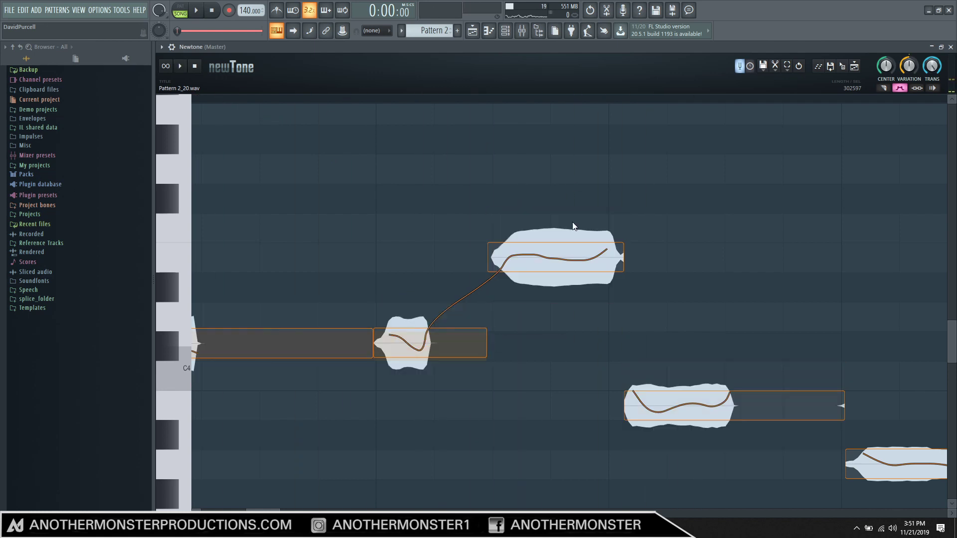
pyautogui.moveTo(583, 262)
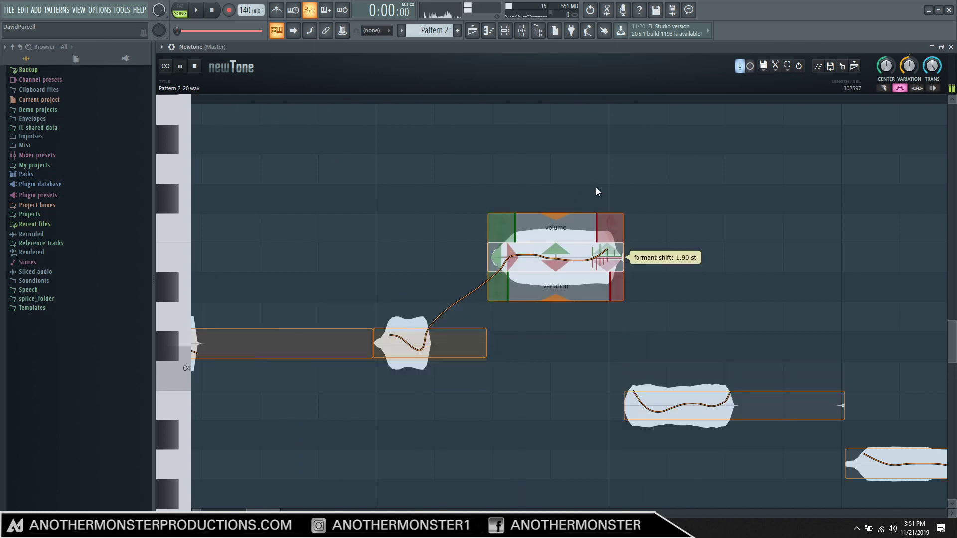
pyautogui.click(346, 101)
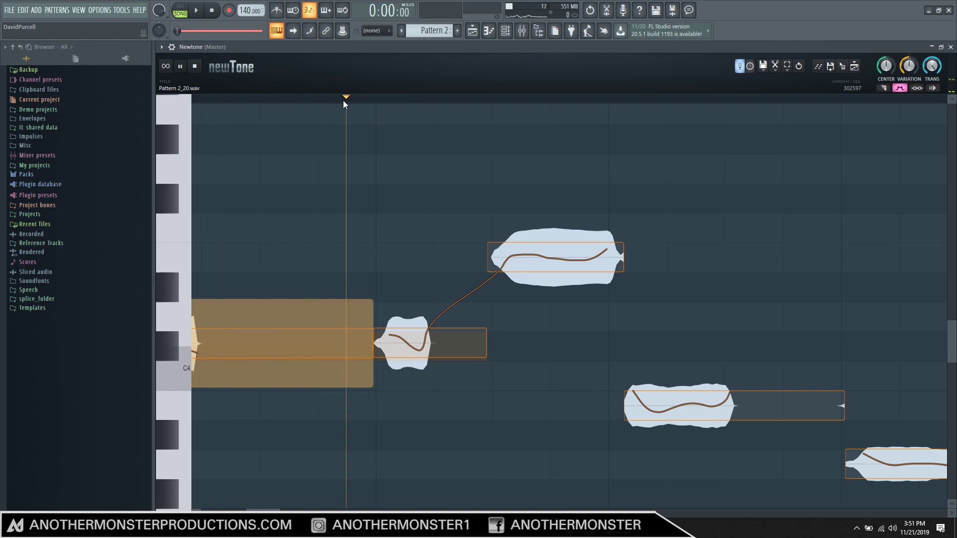
pyautogui.moveTo(818, 412)
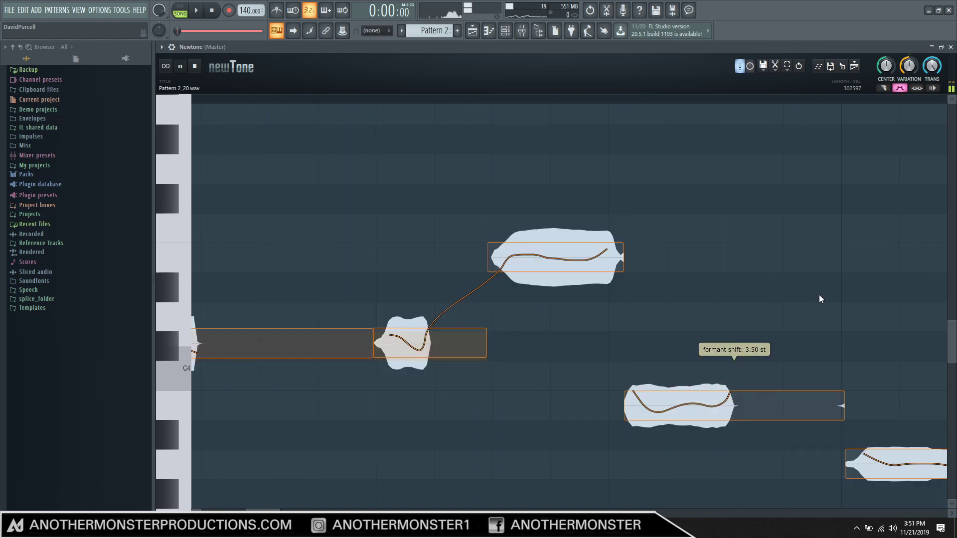
pyautogui.press('space')
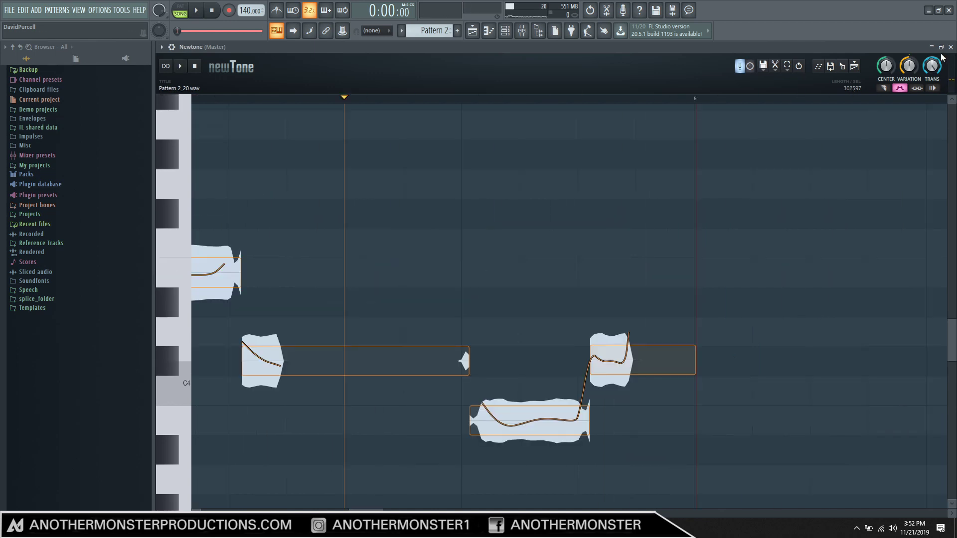
# Step: Send the Newtone edit to the Playlist as a new audio clip in place of the old Pattern 2 clip and play it
pyautogui.click(941, 46)
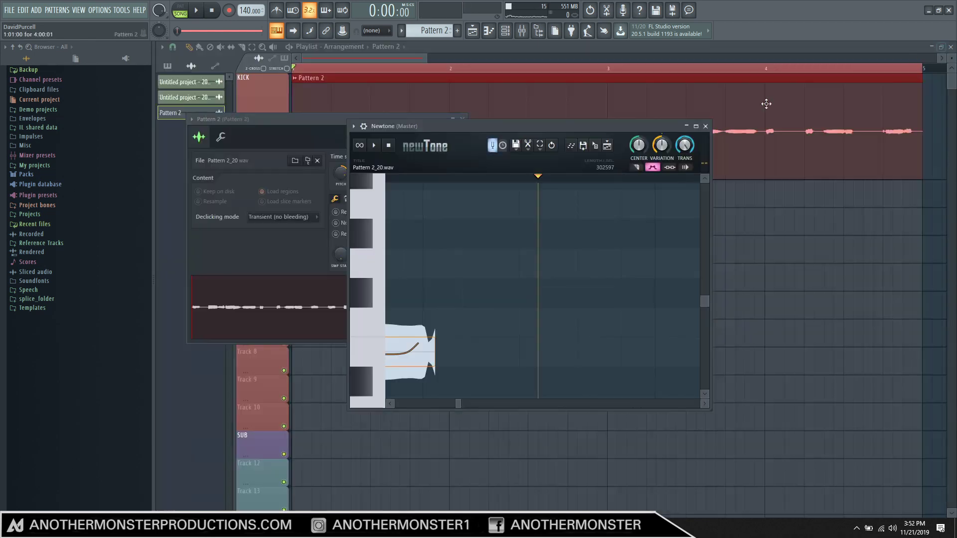
pyautogui.moveTo(595, 147); pyautogui.dragTo(318, 81)
pyautogui.rightClick(585, 143)
pyautogui.press('space')
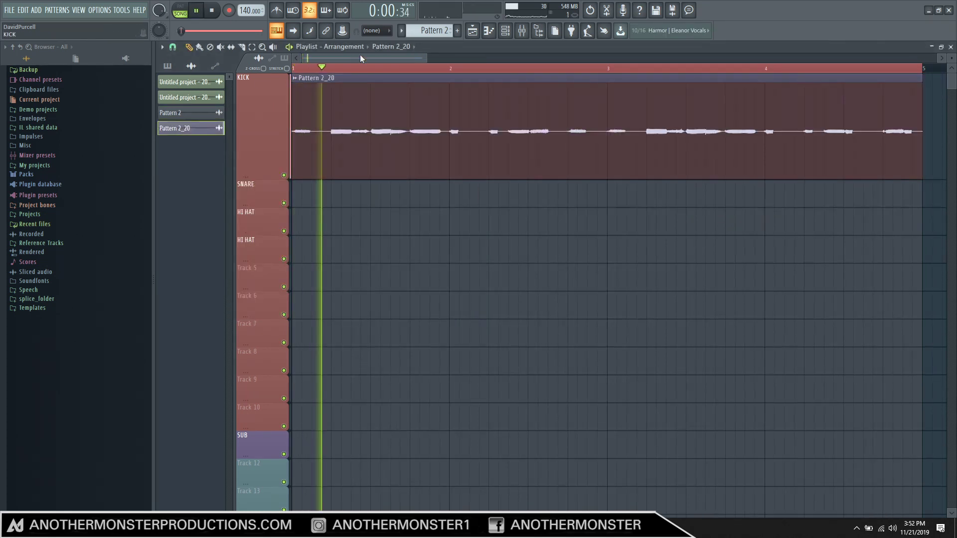
# Step: Assign the Pattern 2_20 clip to a free mixer track and route that track only to the Pattern 2 mixer track
pyautogui.rightClick(294, 79)
pyautogui.click(315, 119)
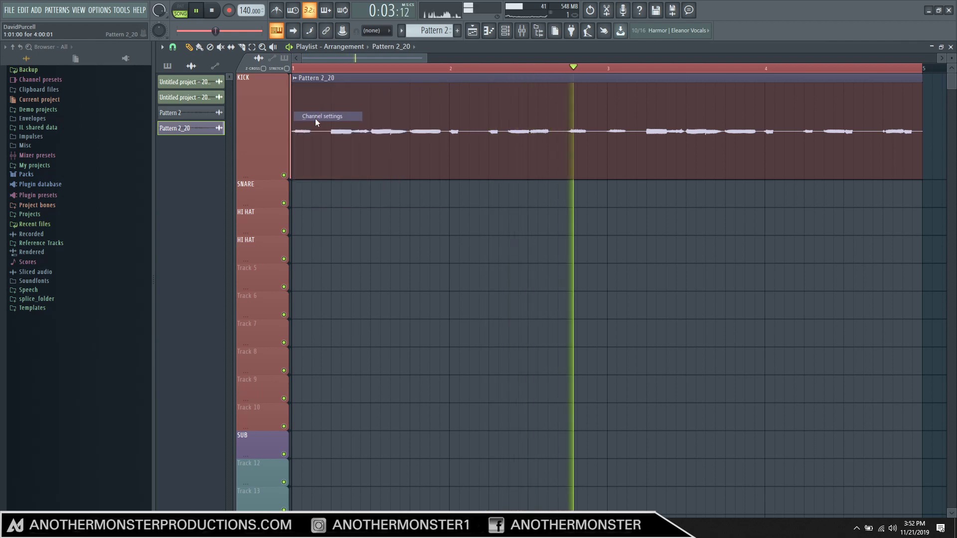
pyautogui.click(217, 145)
pyautogui.click(342, 178)
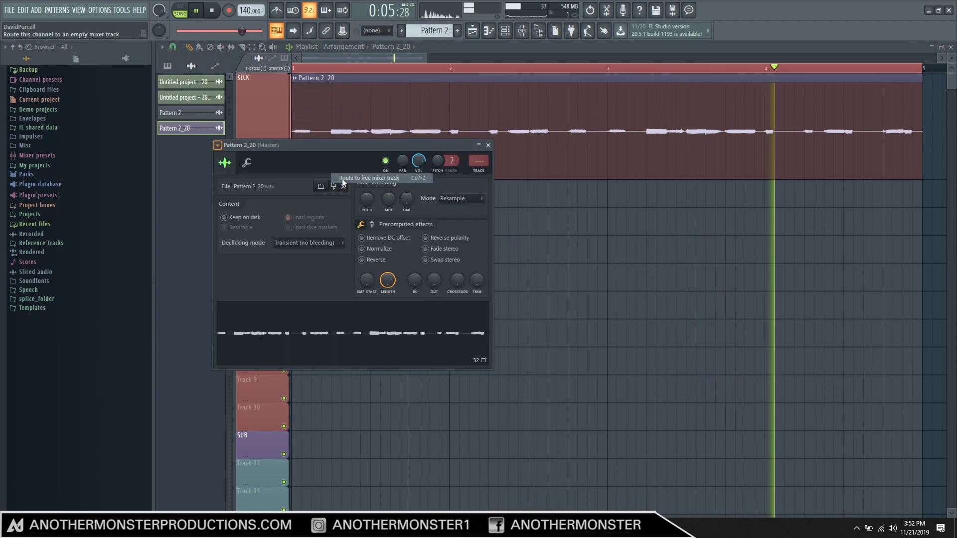
pyautogui.rightClick(391, 392)
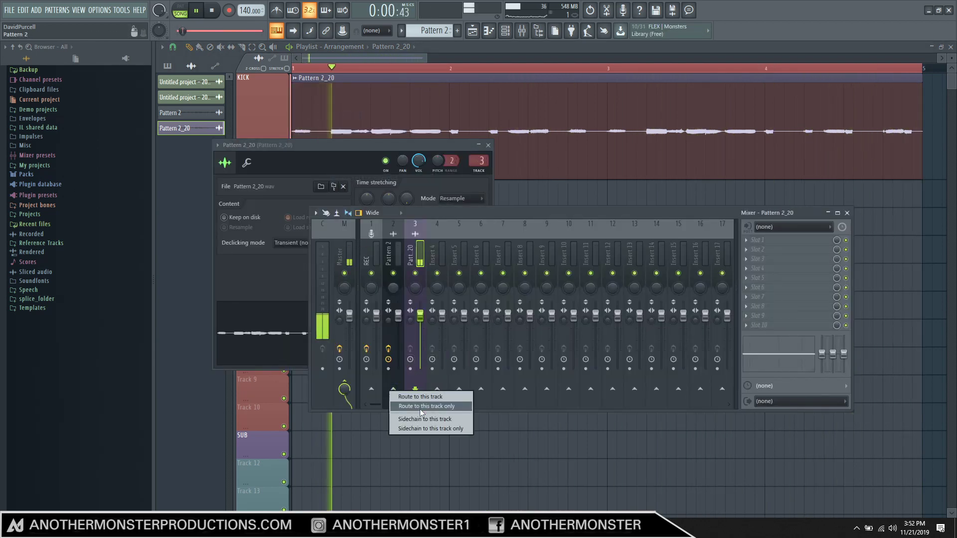
pyautogui.click(416, 406)
pyautogui.click(375, 59)
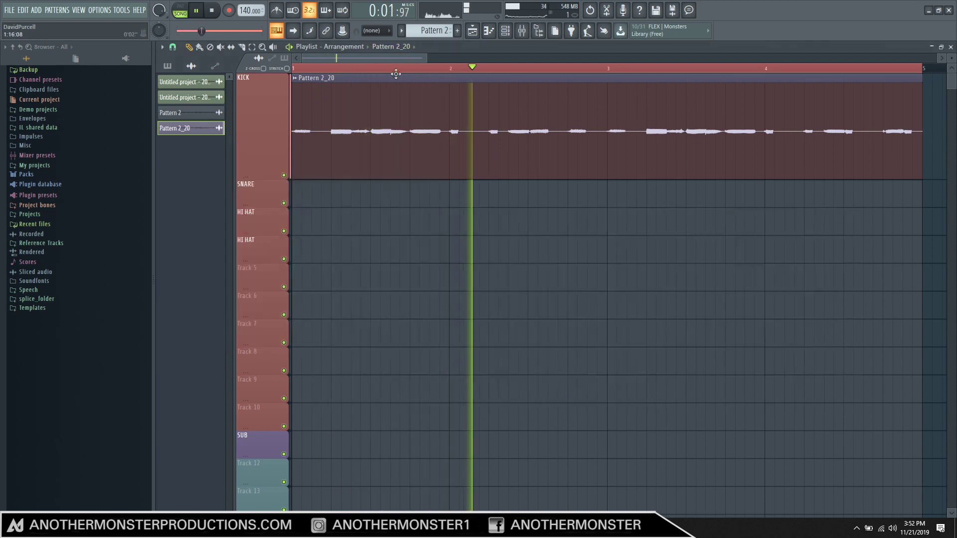
# Step: Open the Pattern 2_20 clip's channel settings and play the arrangement with the FL Keys channel at hand
pyautogui.click(294, 78)
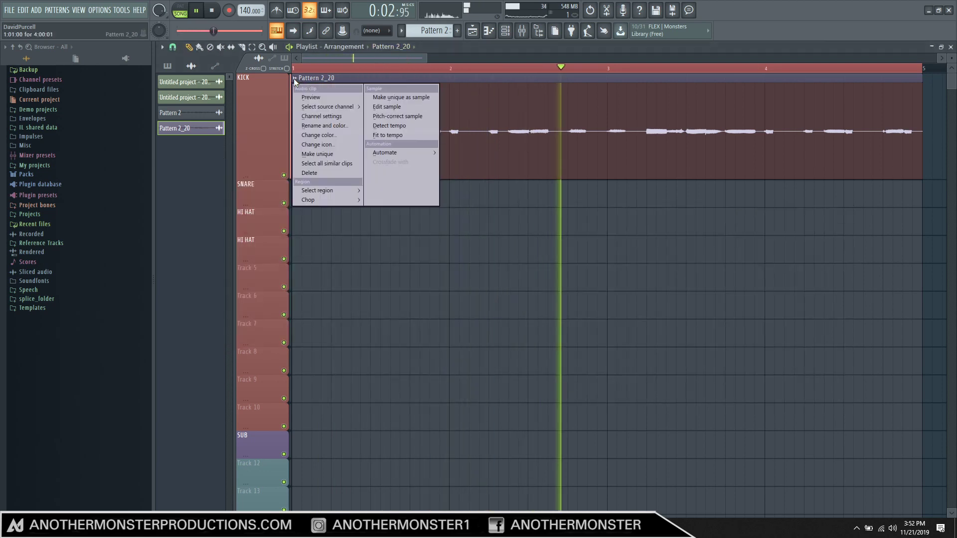
pyautogui.click(306, 118)
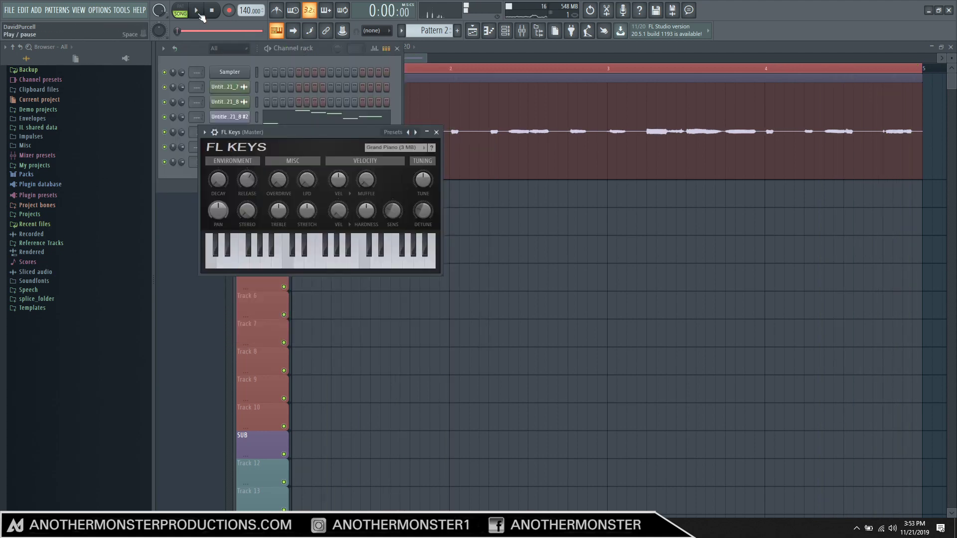
pyautogui.click(197, 10)
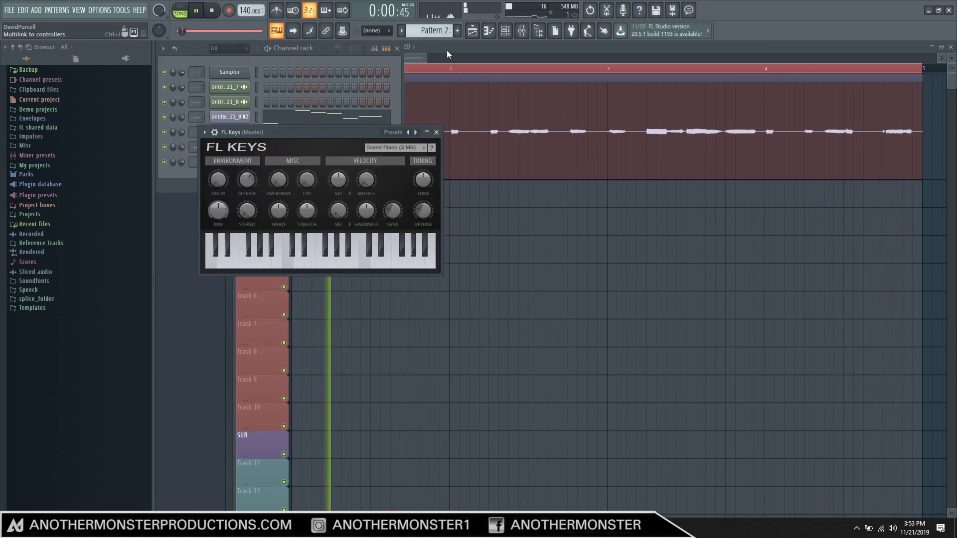
pyautogui.click(412, 56)
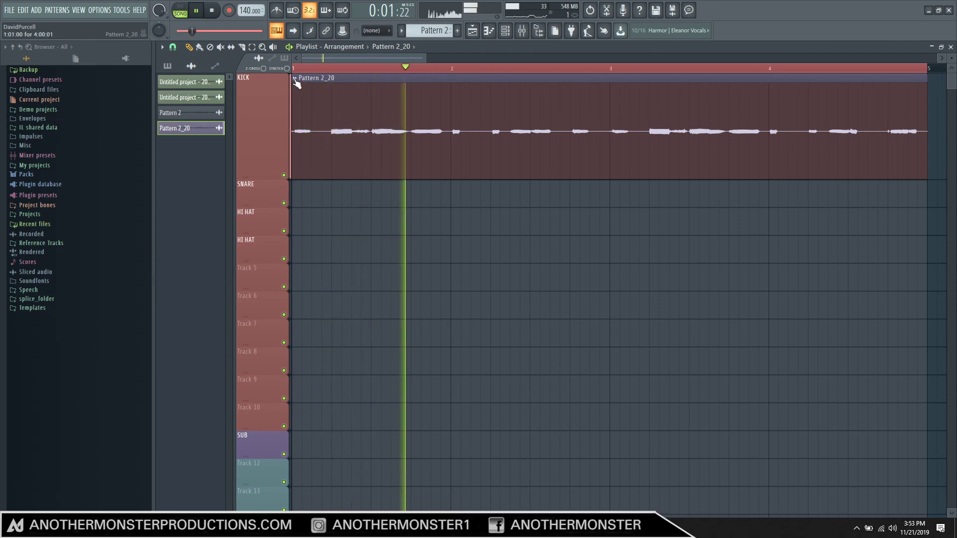
# Step: Slice out the short note at the start of bar 2 in the Pattern 2_20 clip and make that slice unique
pyautogui.moveTo(425, 58); pyautogui.dragTo(372, 58)
pyautogui.press('space')
pyautogui.press('space')
pyautogui.press('space')
pyautogui.click(364, 138)
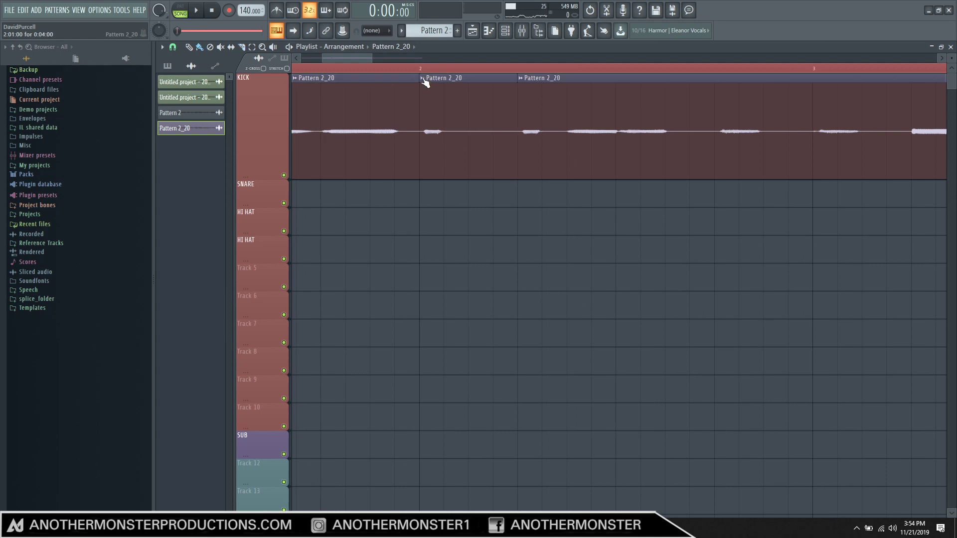
pyautogui.click(423, 79)
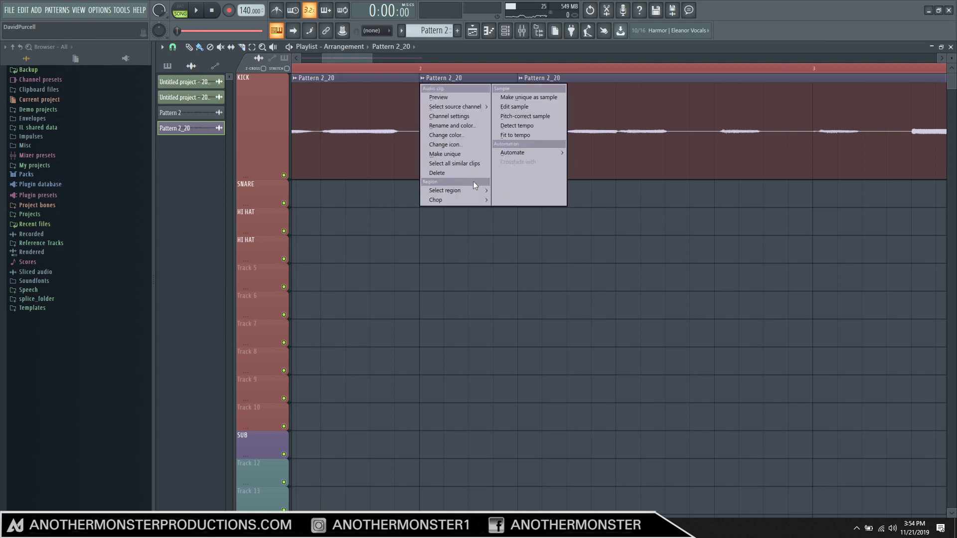
pyautogui.click(444, 154)
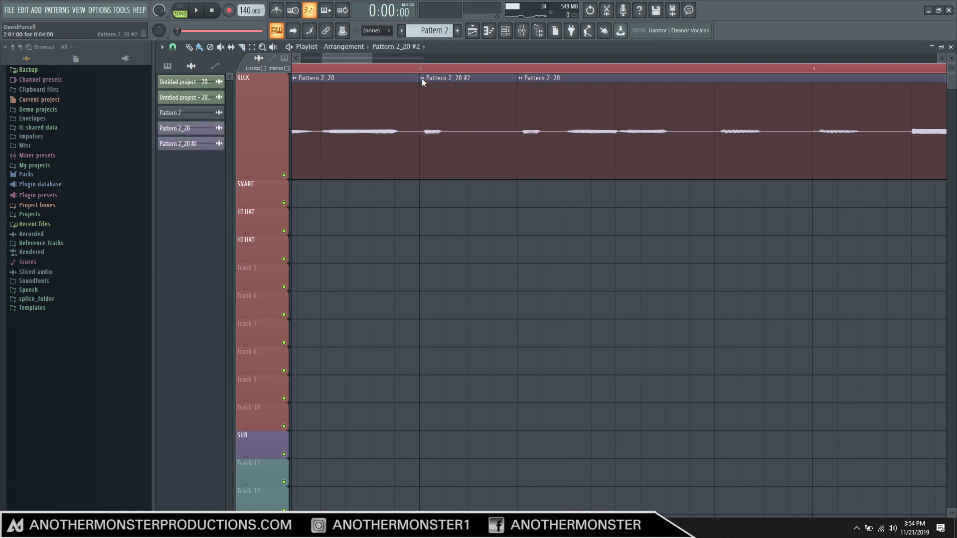
# Step: Adjust the time-stretching pitch of the unique bar 2 slice in its channel settings while playing the arrangement
pyautogui.click(422, 79)
pyautogui.click(444, 112)
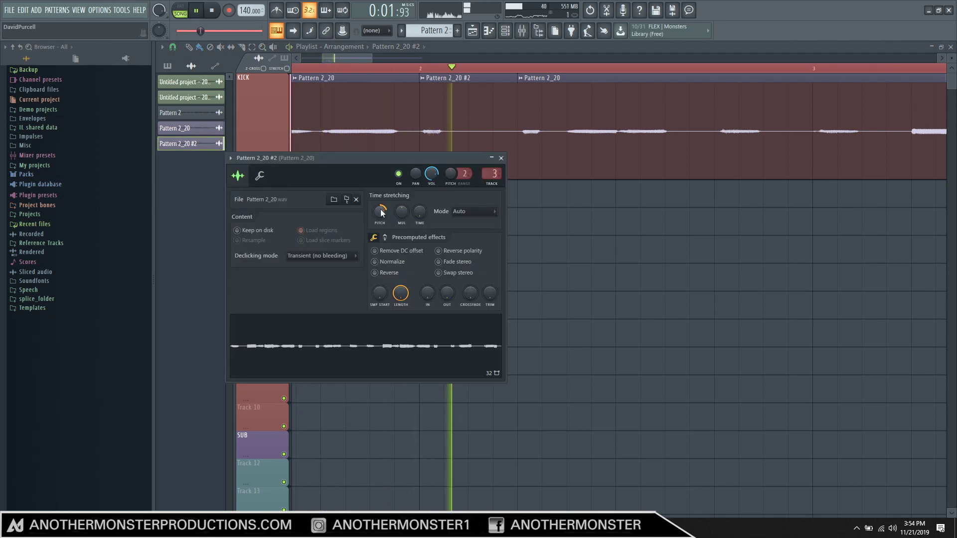
pyautogui.press('space')
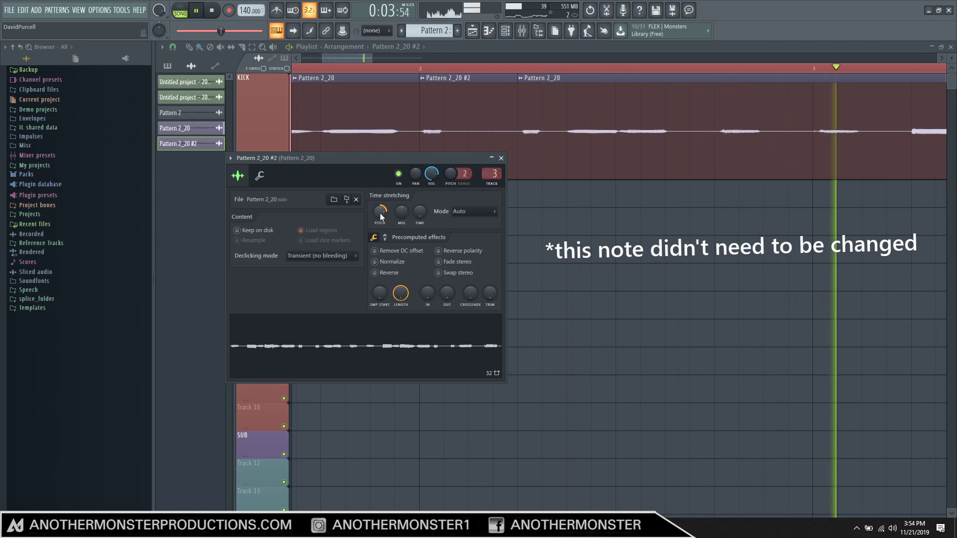
pyautogui.press('space')
pyautogui.moveTo(379, 213); pyautogui.dragTo(380, 229)
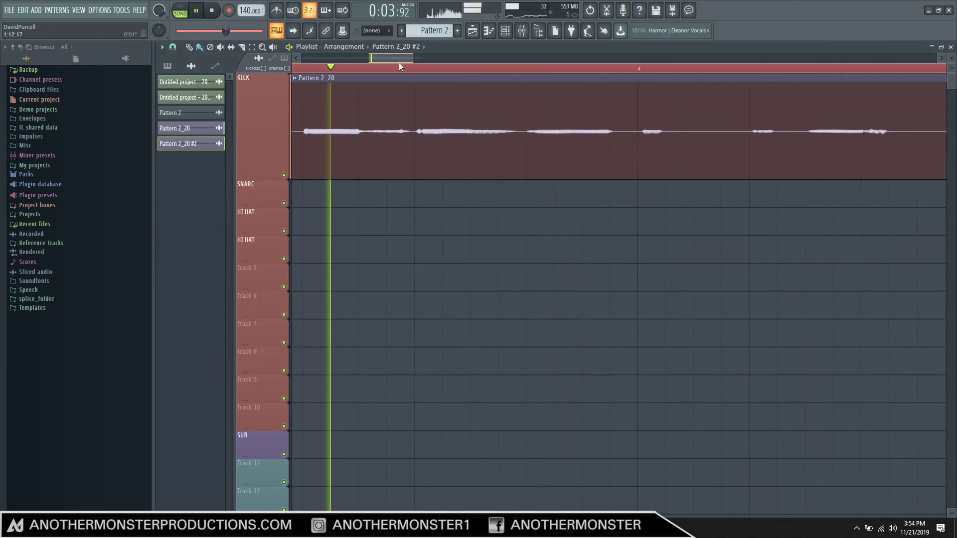
# Step: Slice out the note at 4:09 in the Pattern 2_20 clip, make it unique and open its channel settings
pyautogui.moveTo(398, 62); pyautogui.dragTo(417, 62)
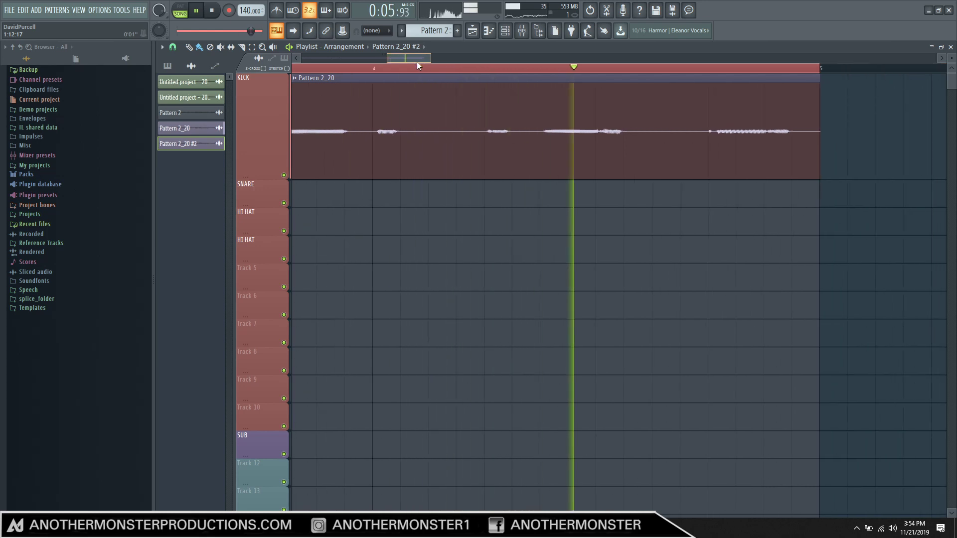
pyautogui.press('space')
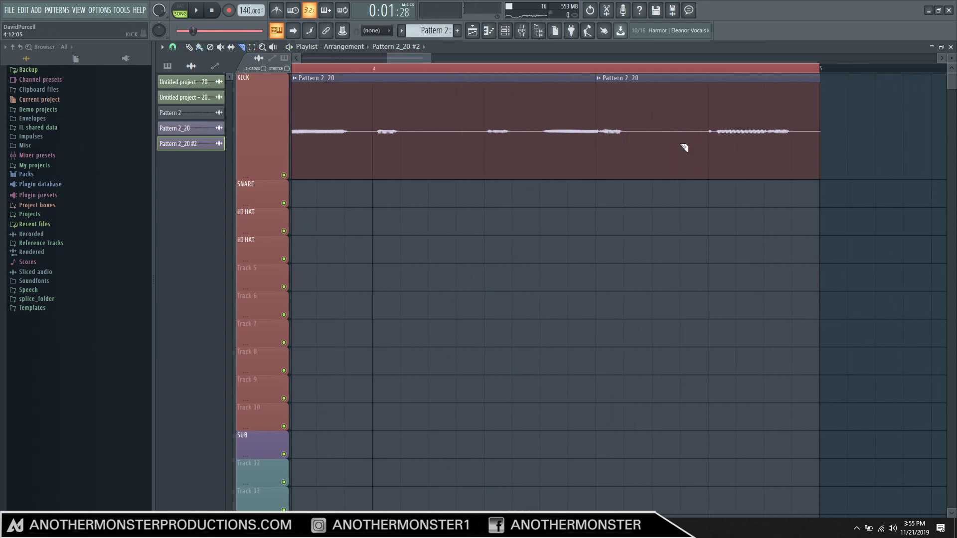
pyautogui.click(599, 78)
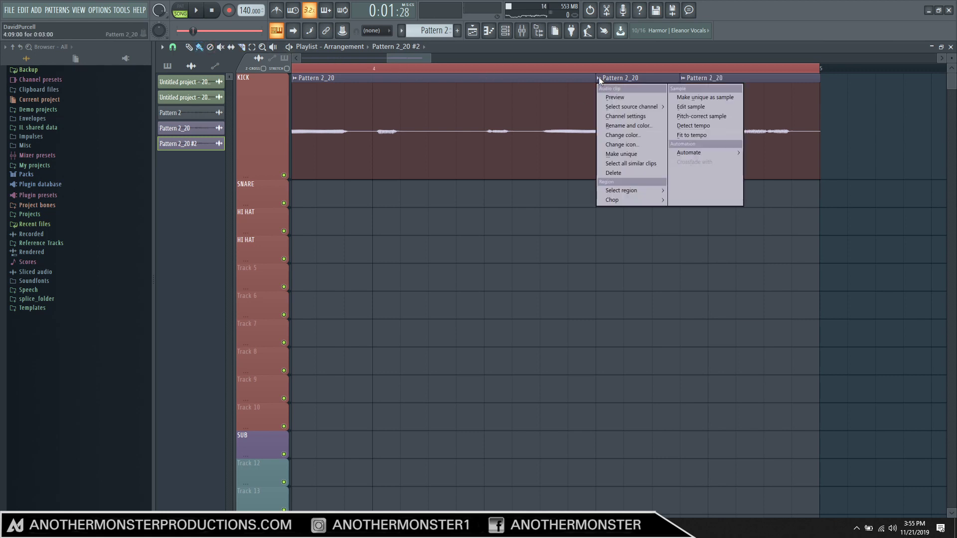
pyautogui.click(635, 154)
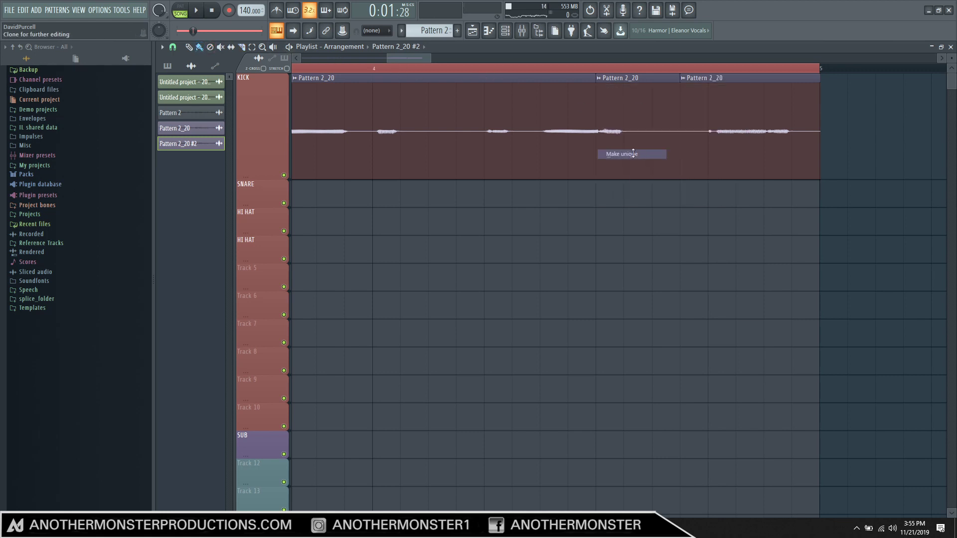
pyautogui.click(599, 78)
pyautogui.click(620, 116)
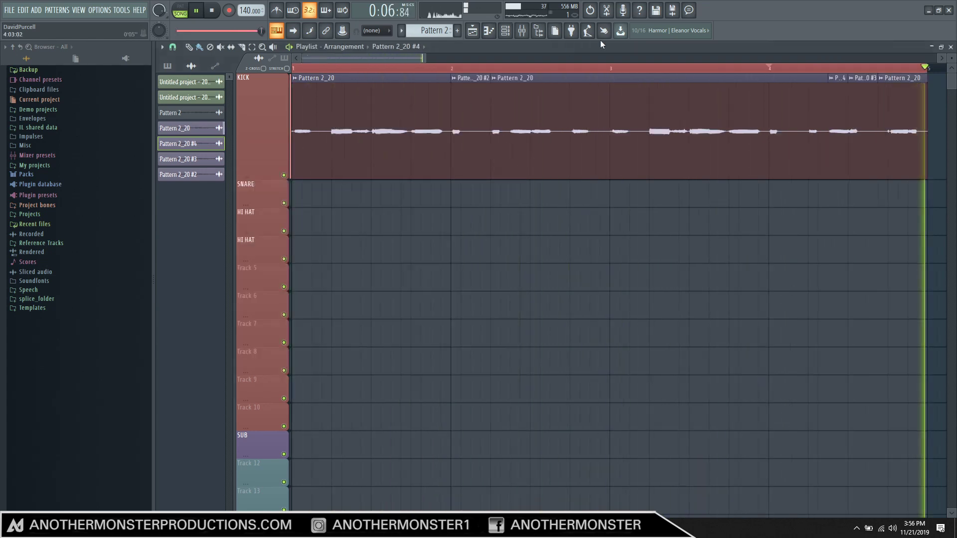
# Step: Add Fruity Fast Dist to the fifth effect slot of the Pattern 2 mixer track
pyautogui.click(522, 31)
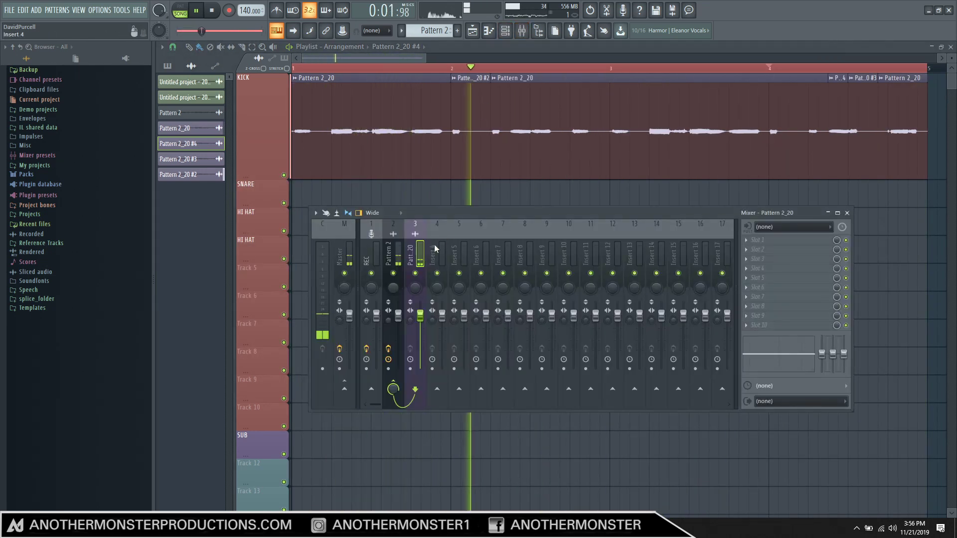
pyautogui.click(393, 257)
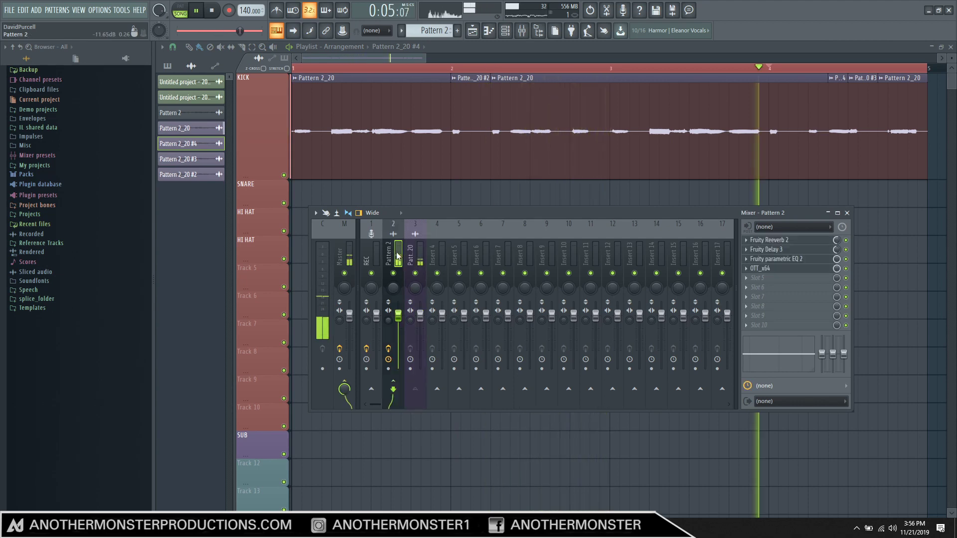
pyautogui.click(768, 277)
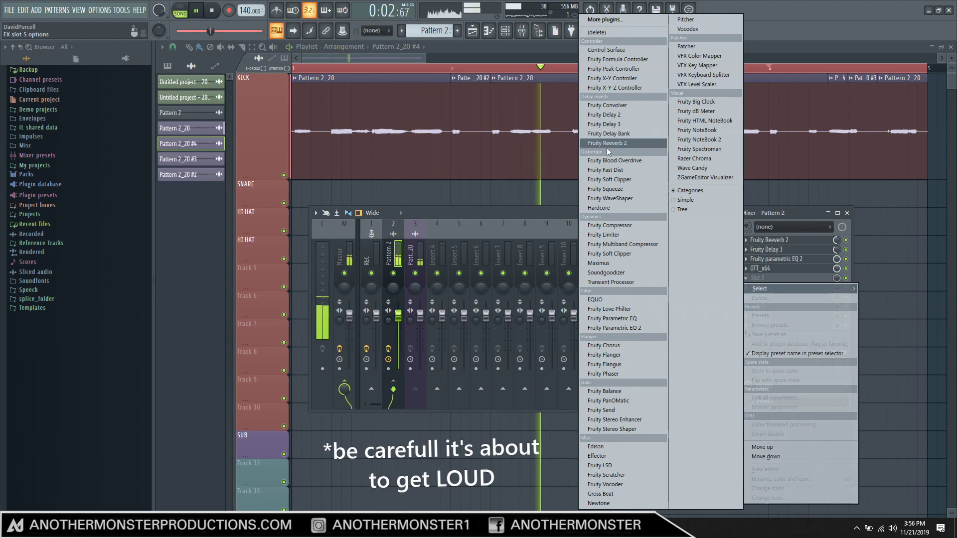
pyautogui.click(606, 170)
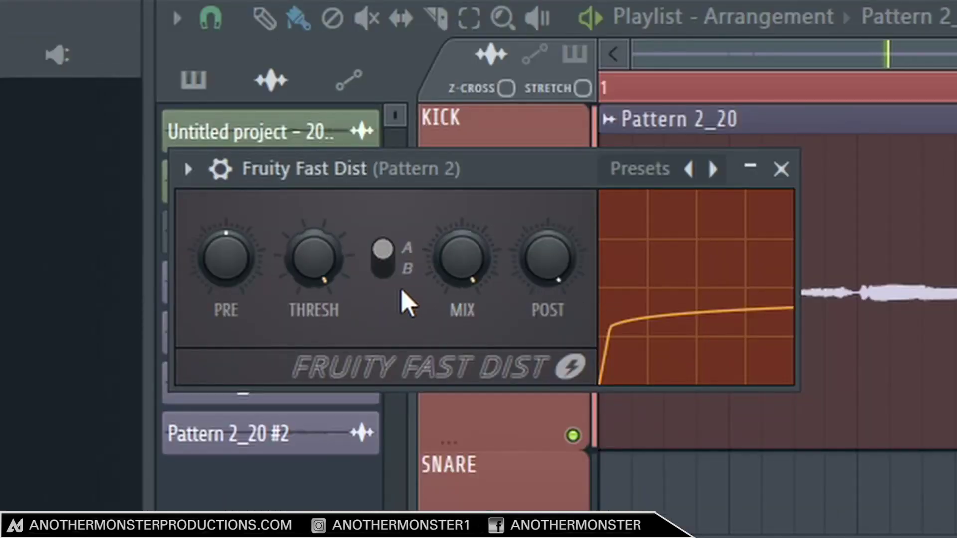
# Step: Adjust the preamp, threshold, mix and post levels of Fruity Fast Dist on the Pattern 2 track during playback
pyautogui.moveTo(203, 123); pyautogui.dragTo(204, 190)
pyautogui.moveTo(314, 259); pyautogui.dragTo(314, 185)
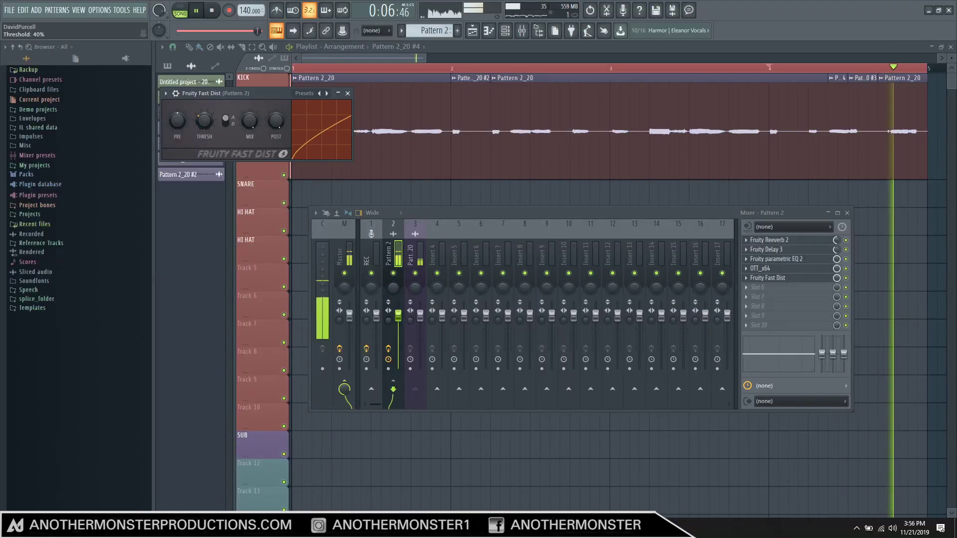
pyautogui.moveTo(462, 259); pyautogui.dragTo(462, 304)
pyautogui.moveTo(276, 121); pyautogui.dragTo(249, 131)
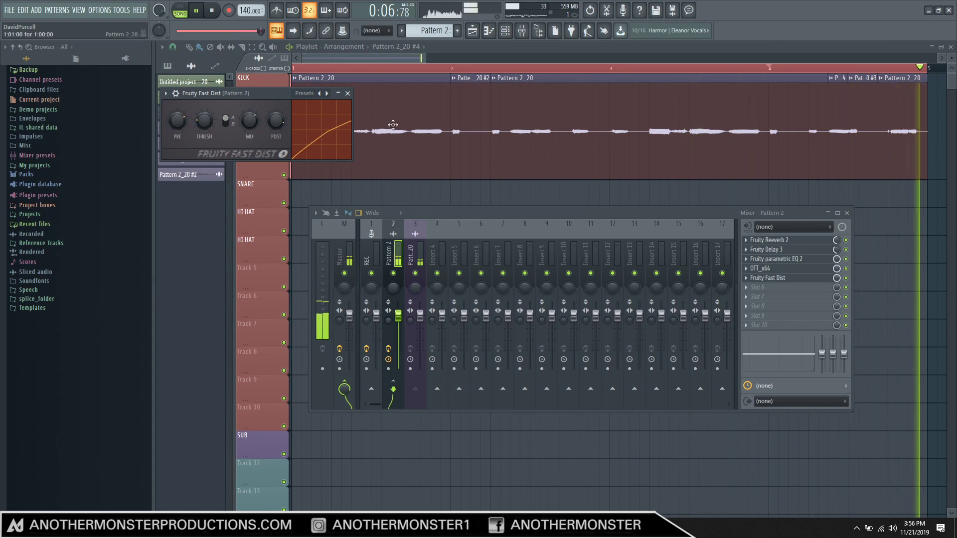
# Step: Add Fruity Reeverb 2 to the sixth effect slot of the Pattern 2 mixer track and load The Venue preset
pyautogui.click(764, 297)
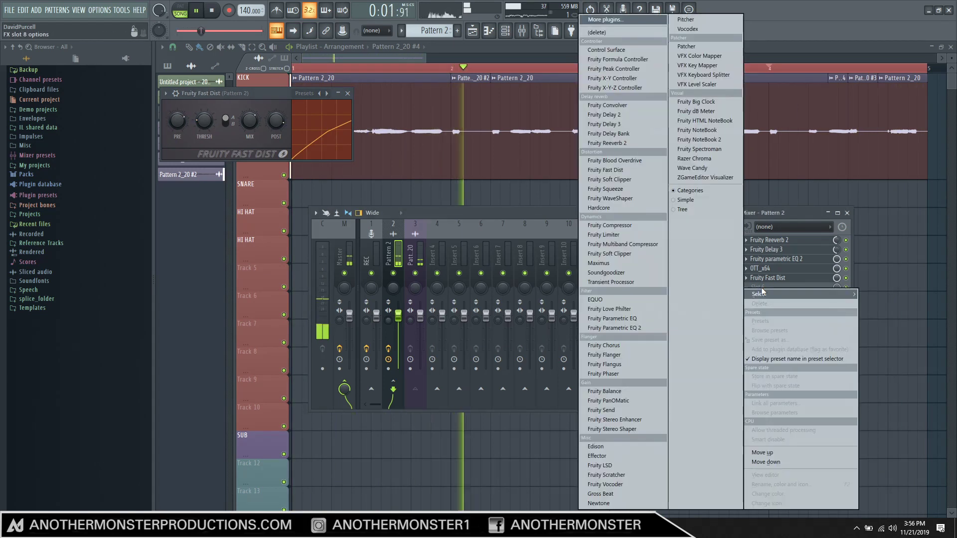
pyautogui.click(604, 144)
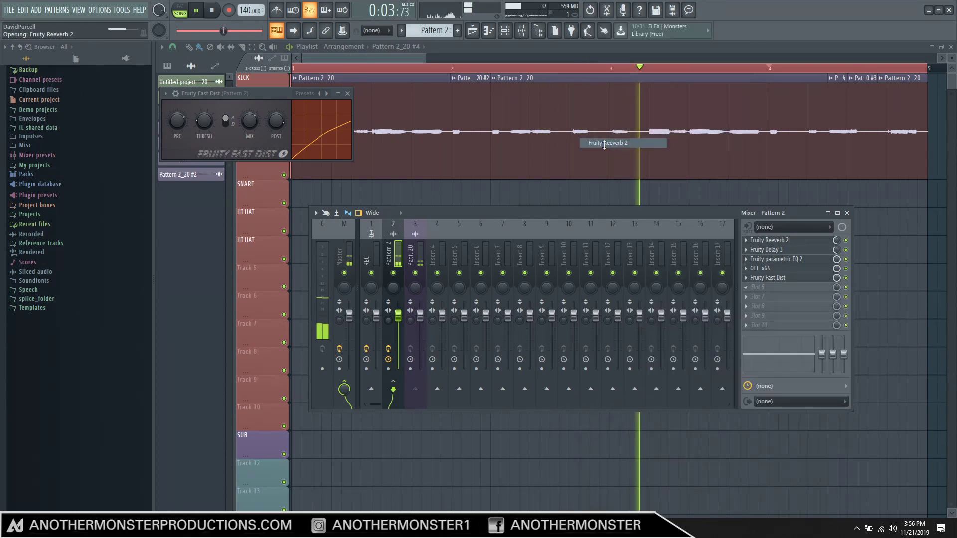
pyautogui.click(179, 106)
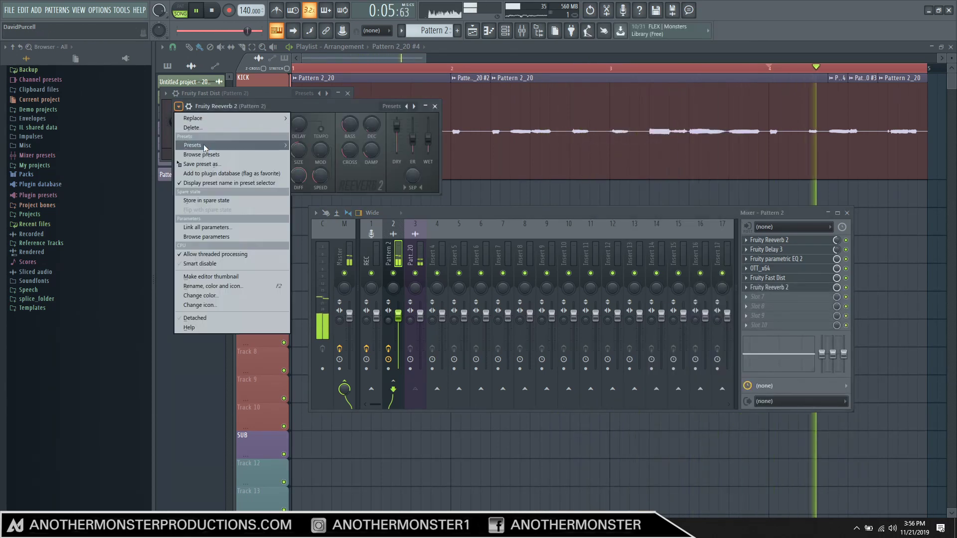
pyautogui.moveTo(203, 145)
pyautogui.click(319, 201)
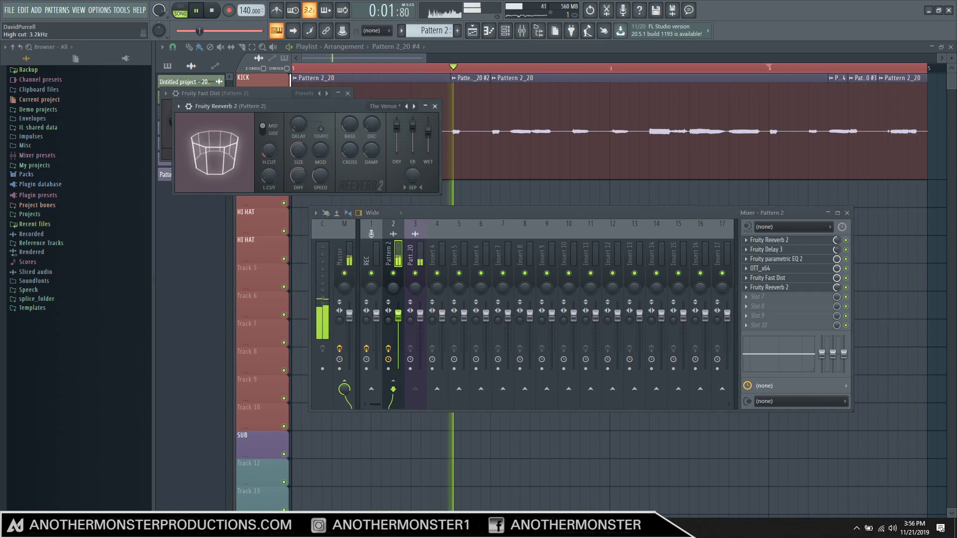
# Step: Lower the new reverb's high cut to about 3.2 kHz and increase its room size
pyautogui.moveTo(269, 151); pyautogui.dragTo(269, 157)
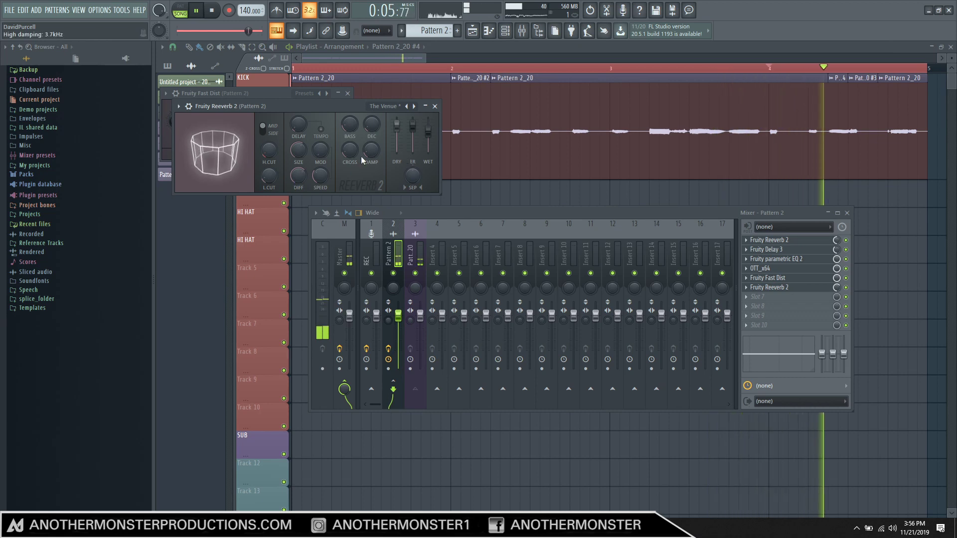
pyautogui.moveTo(298, 149)
pyautogui.mouseDown()
pyautogui.moveTo(298, 158)
pyautogui.moveTo(300, 135)
pyautogui.mouseUp()
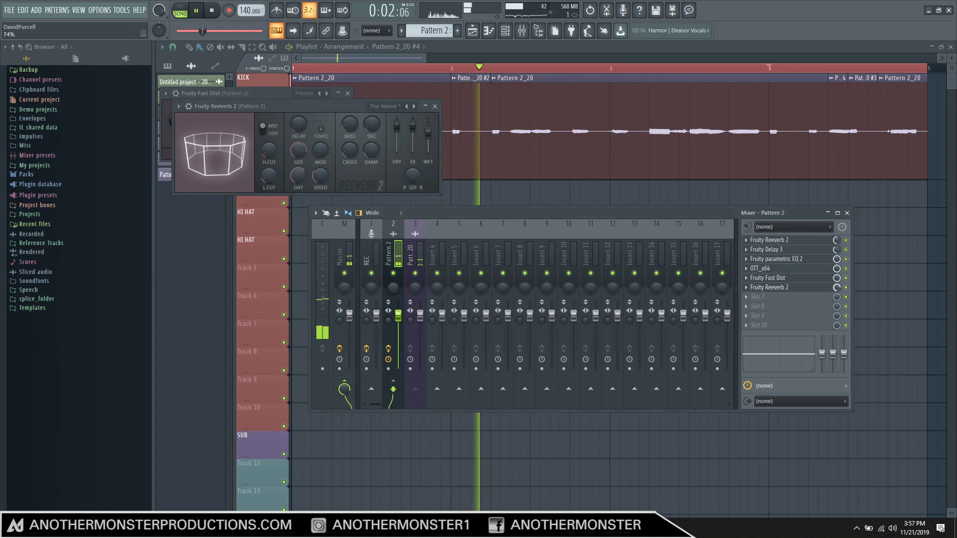
pyautogui.moveTo(423, 58)
pyautogui.mouseDown()
pyautogui.moveTo(460, 59)
pyautogui.moveTo(437, 61)
pyautogui.mouseUp()
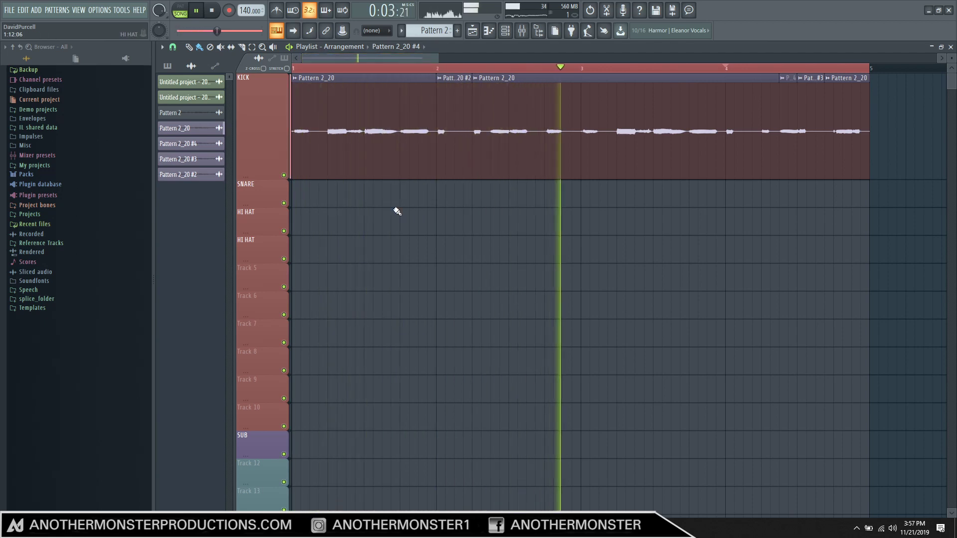
pyautogui.scroll(-3, 395, 209)
pyautogui.scroll(3, 388, 115)
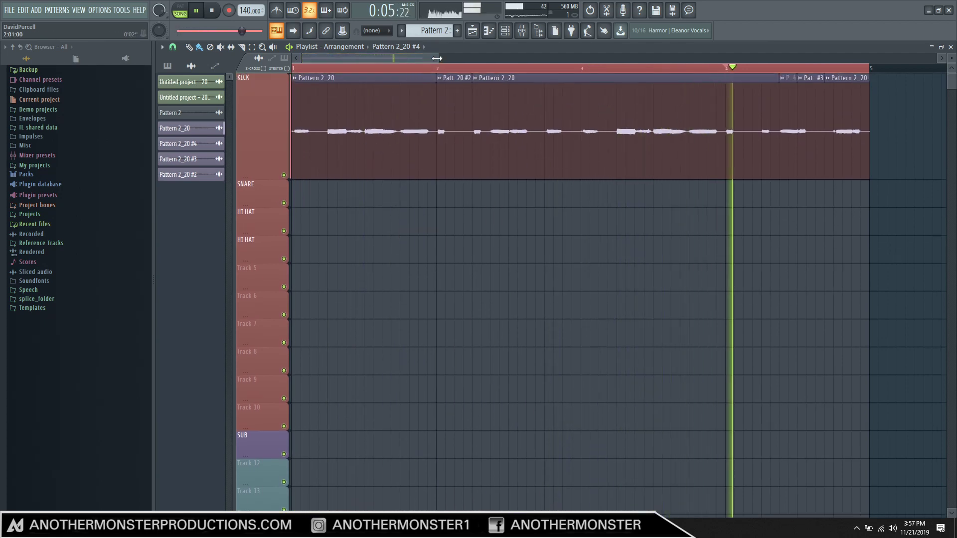
pyautogui.moveTo(437, 58); pyautogui.dragTo(434, 58)
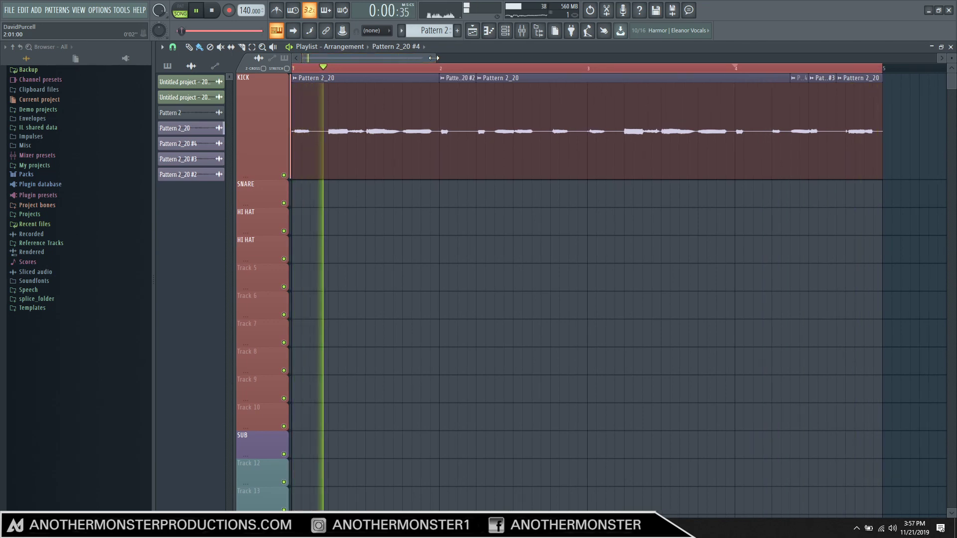